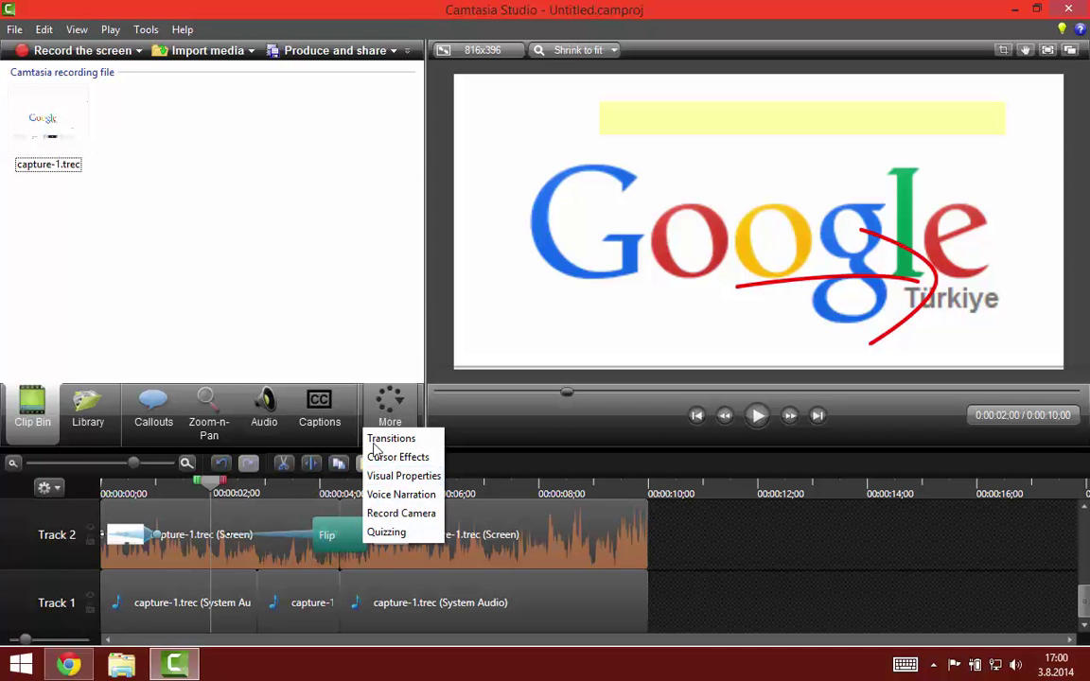
# Step: Open the caption settings and toggle the Show Captions option off and back on
pyautogui.click(321, 404)
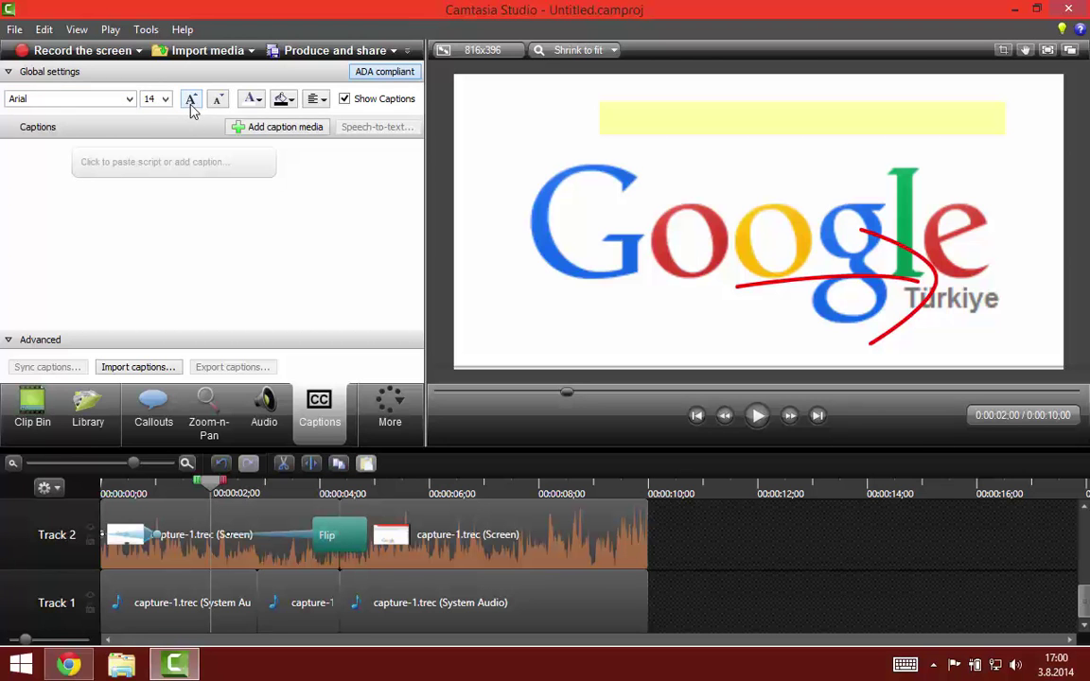
pyautogui.click(290, 101)
pyautogui.click(243, 195)
pyautogui.click(344, 99)
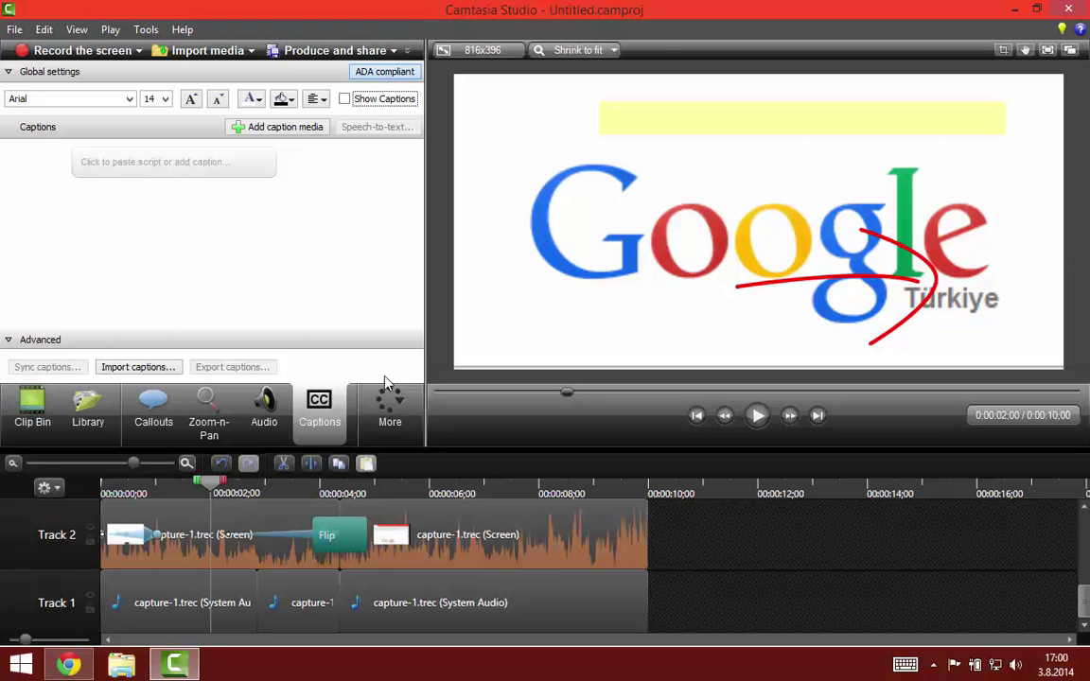
pyautogui.click(344, 100)
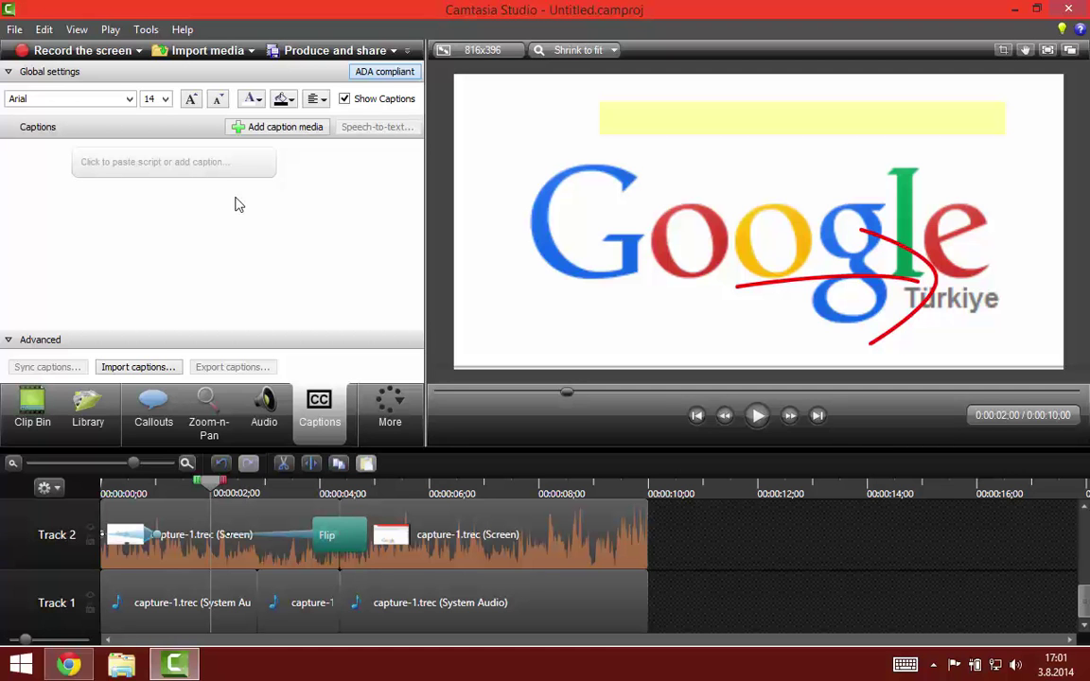
# Step: Check which caption file formats can be imported, without importing a file
pyautogui.click(138, 367)
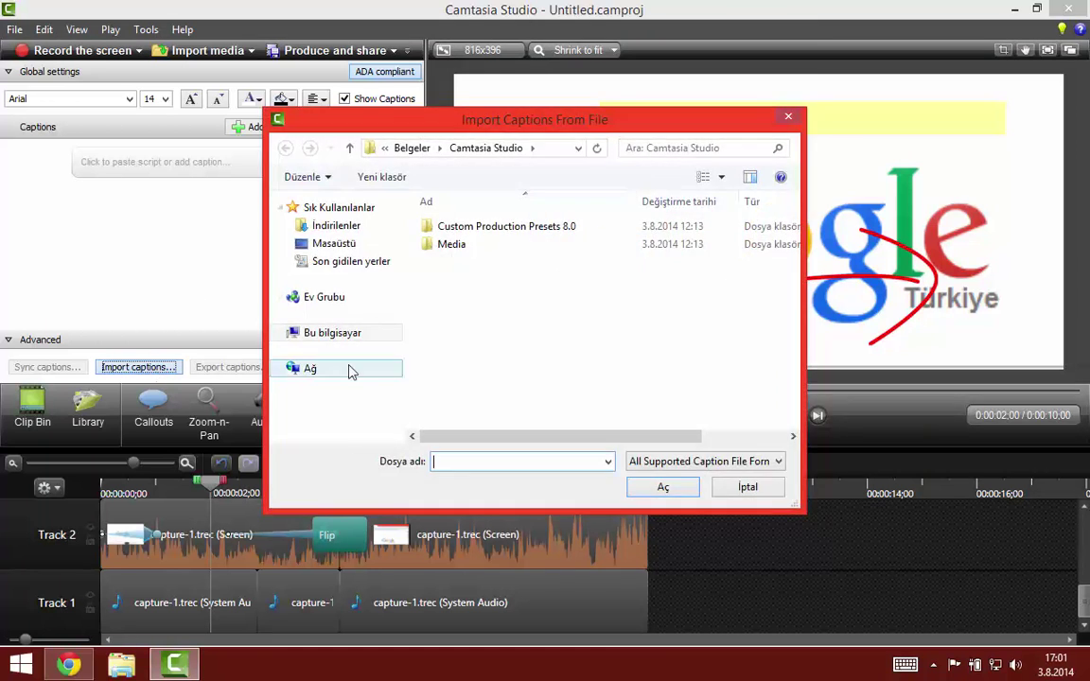
pyautogui.click(753, 463)
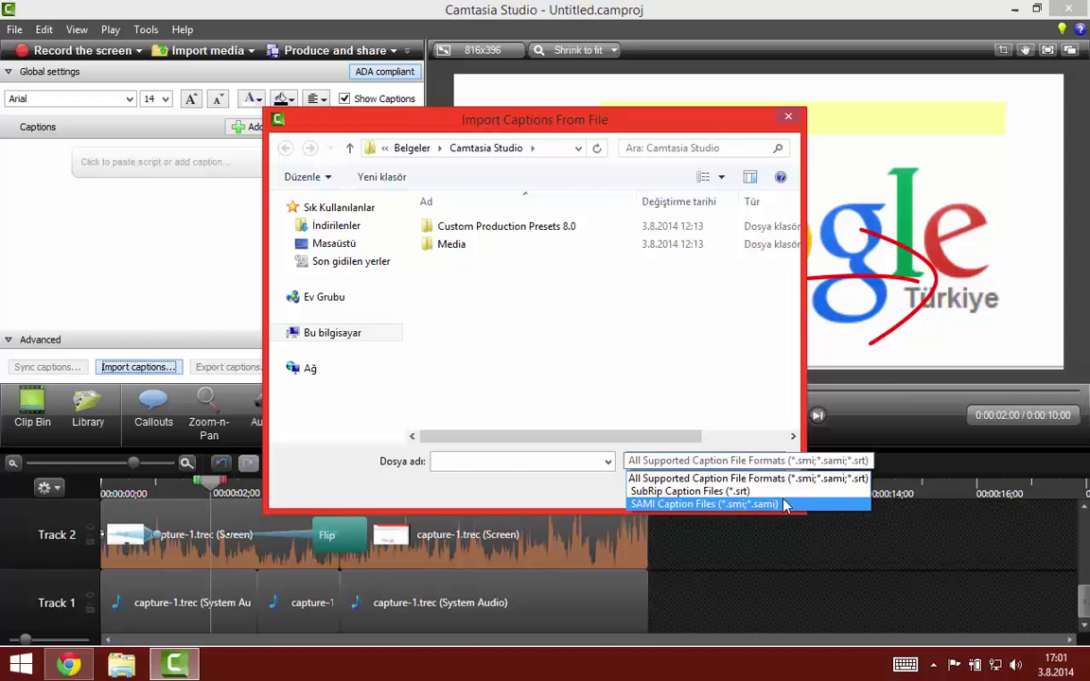
pyautogui.click(649, 343)
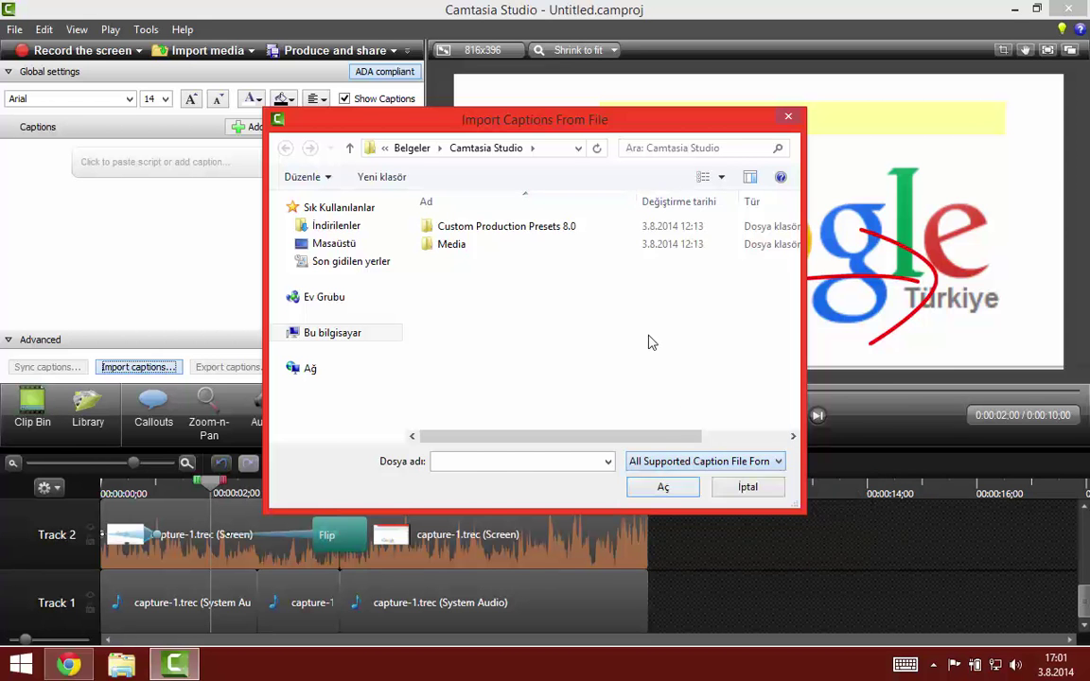
pyautogui.click(756, 492)
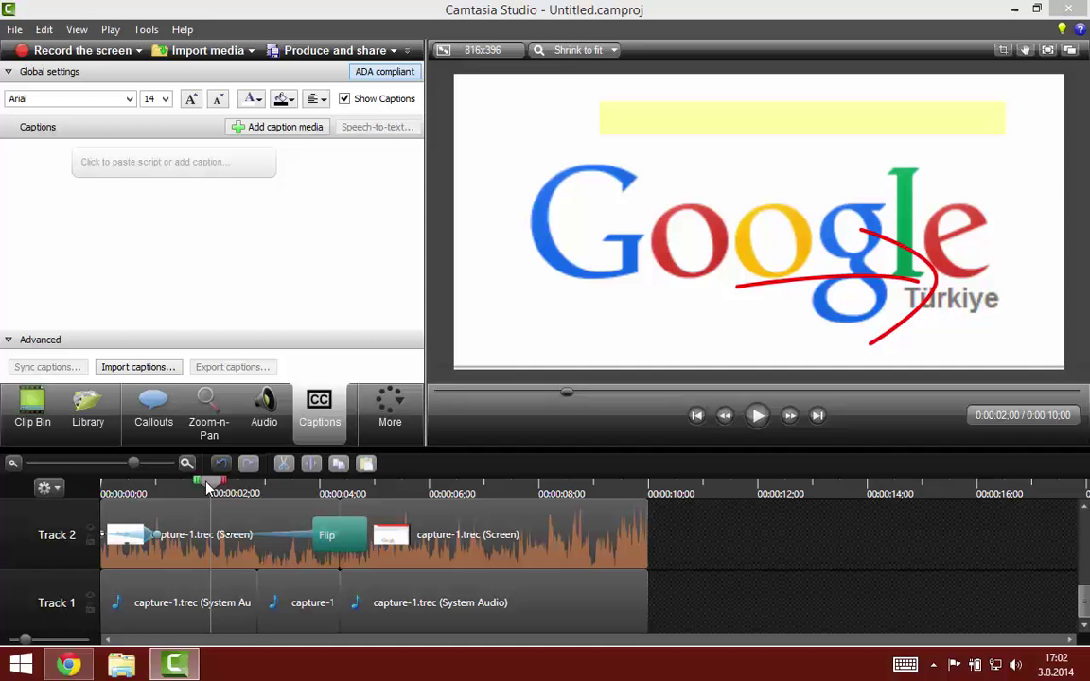
# Step: Add a caption at 0:00:00;25 reading "Merhaba ilk bölüm altyazısı"
pyautogui.moveTo(208, 486); pyautogui.dragTo(147, 485)
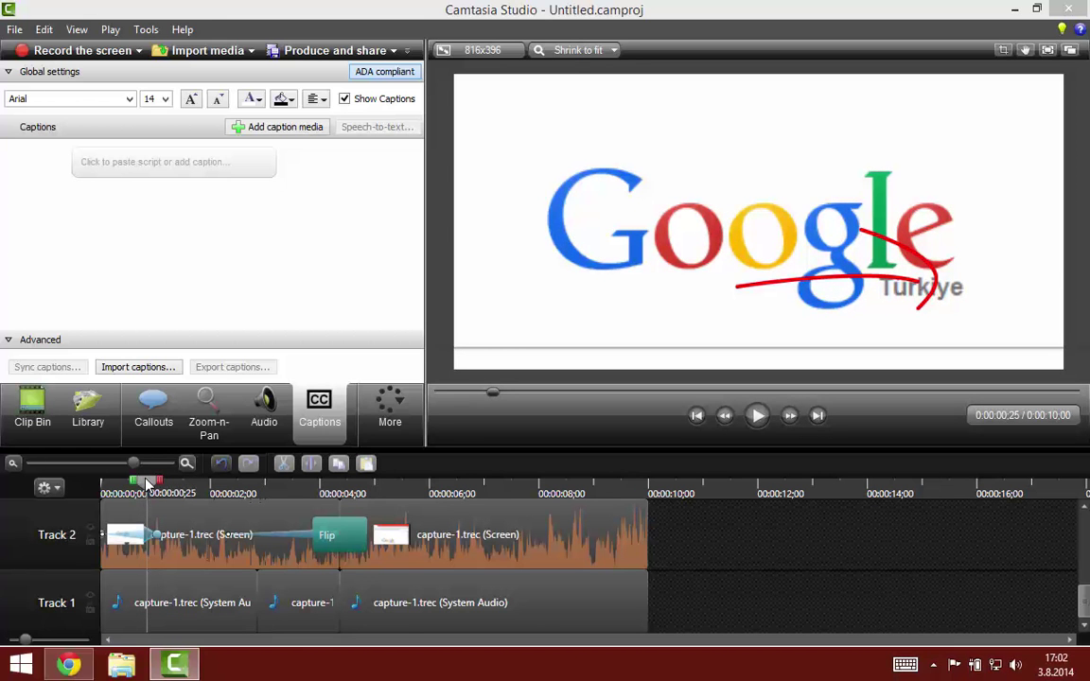
pyautogui.click(284, 128)
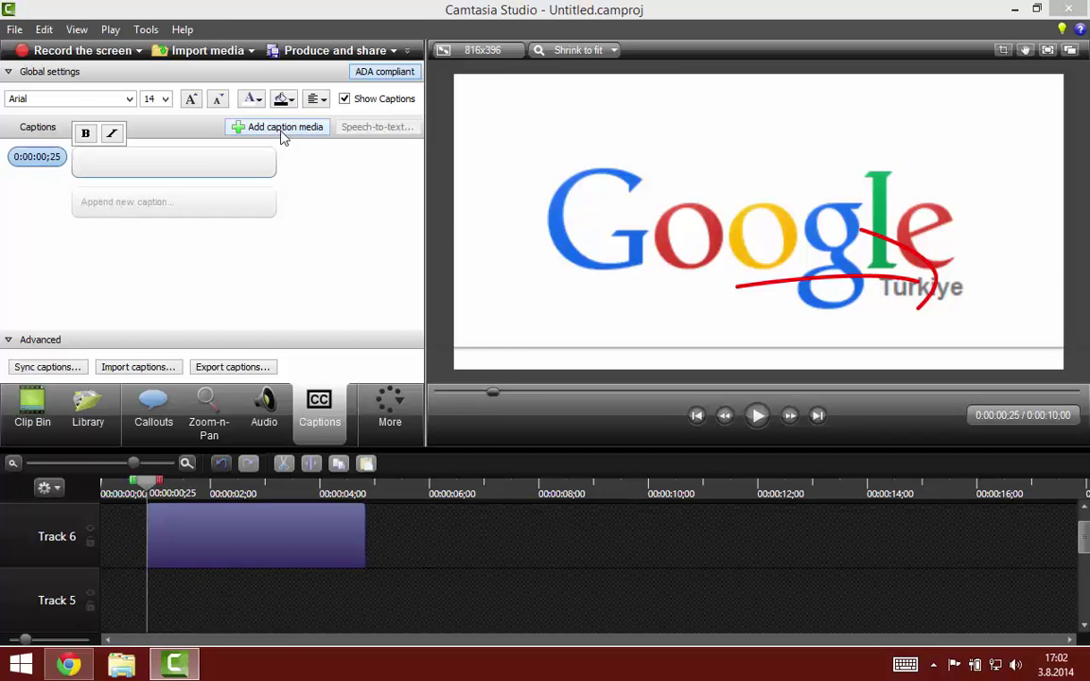
pyautogui.write('Merha')
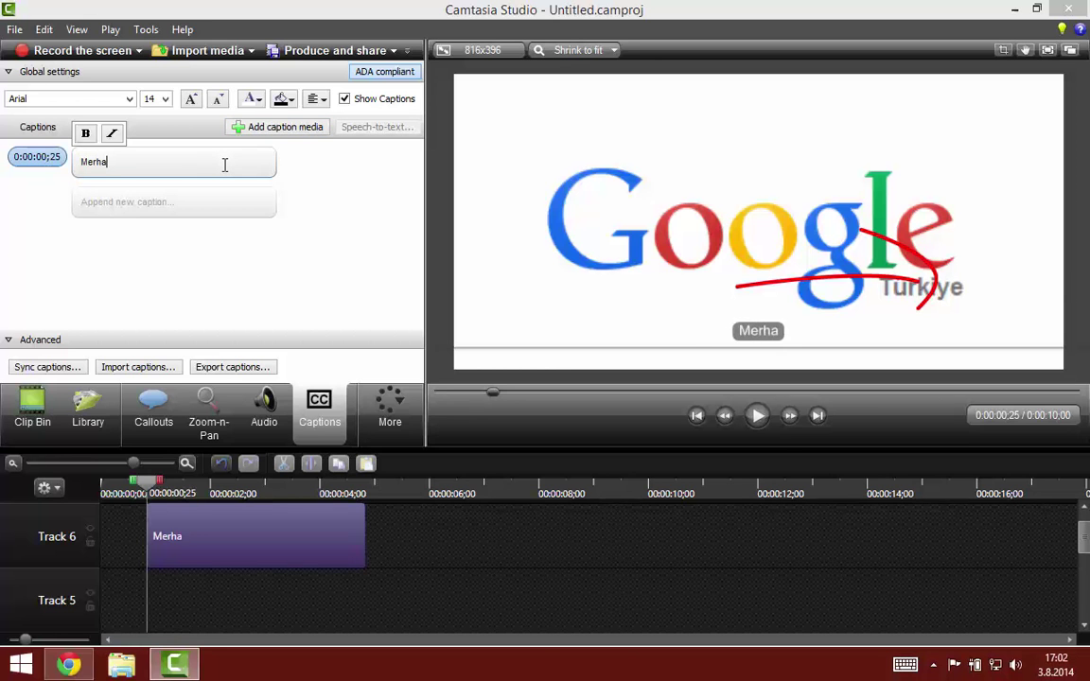
pyautogui.write('ba ilk bölü')
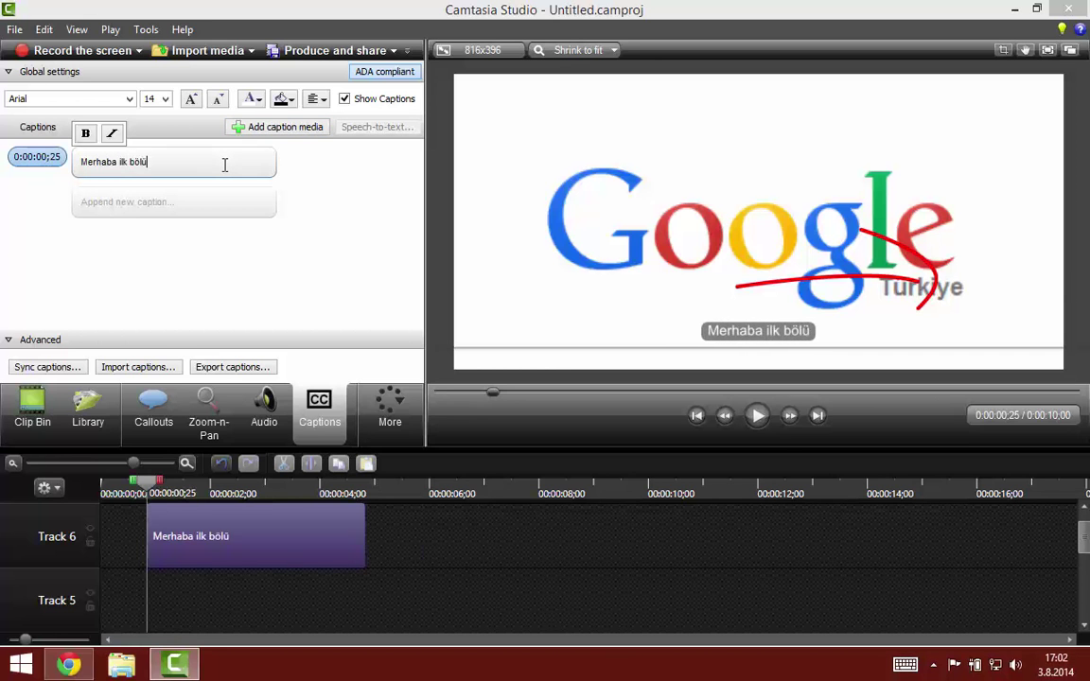
pyautogui.write('m altyazısı')
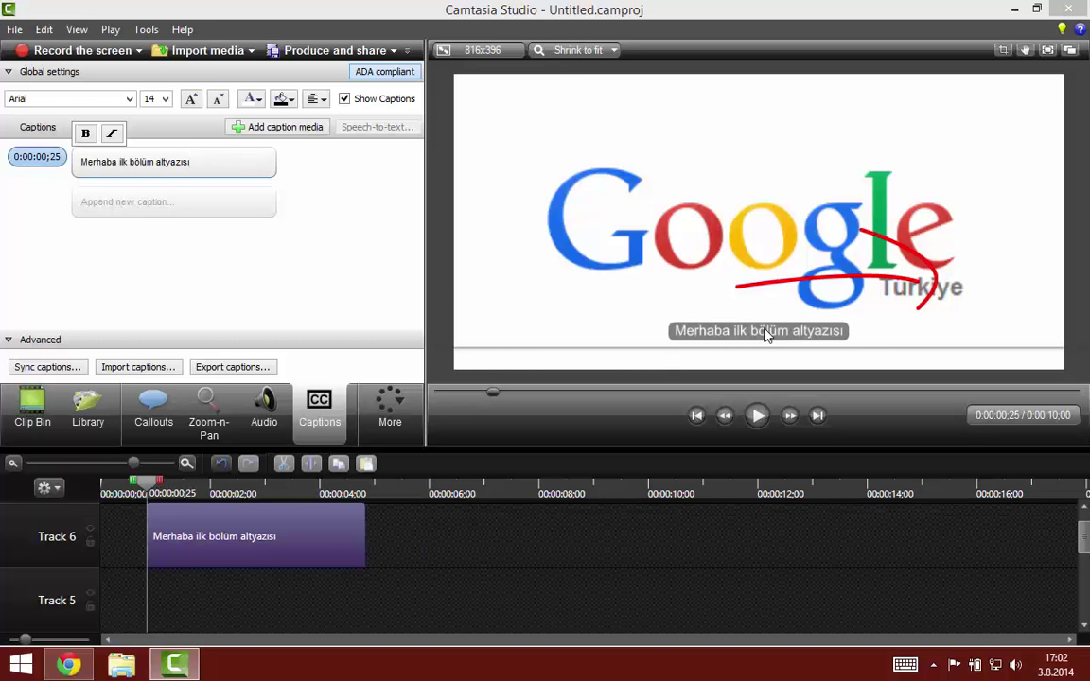
# Step: Try a red caption background and return the background colour to black
pyautogui.click(283, 98)
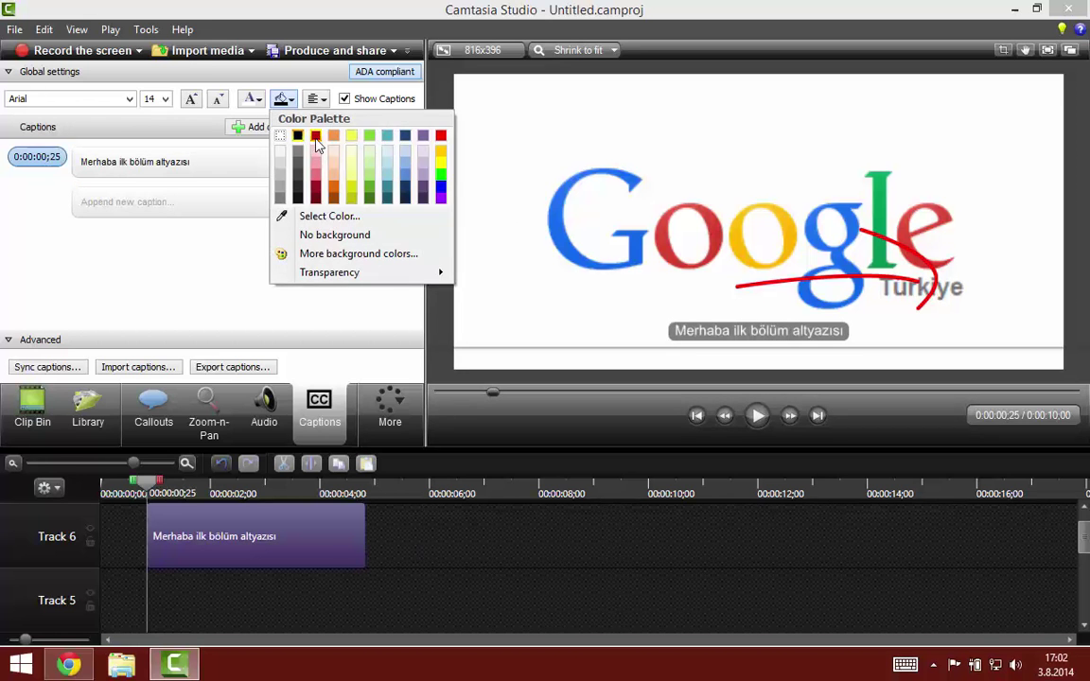
pyautogui.click(316, 137)
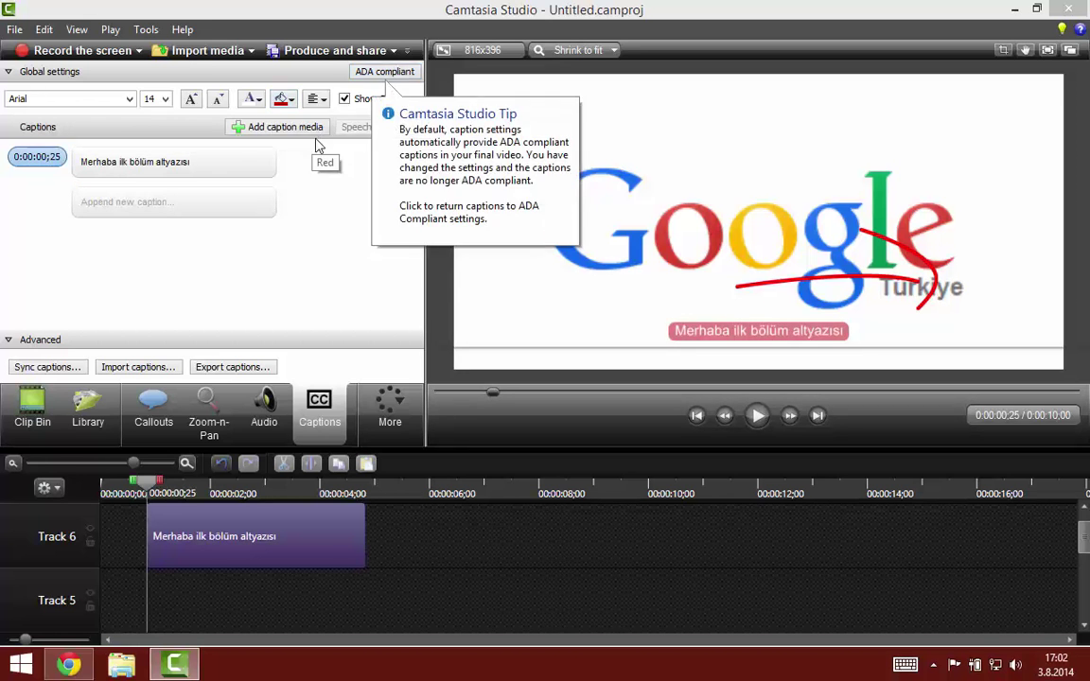
pyautogui.click(254, 98)
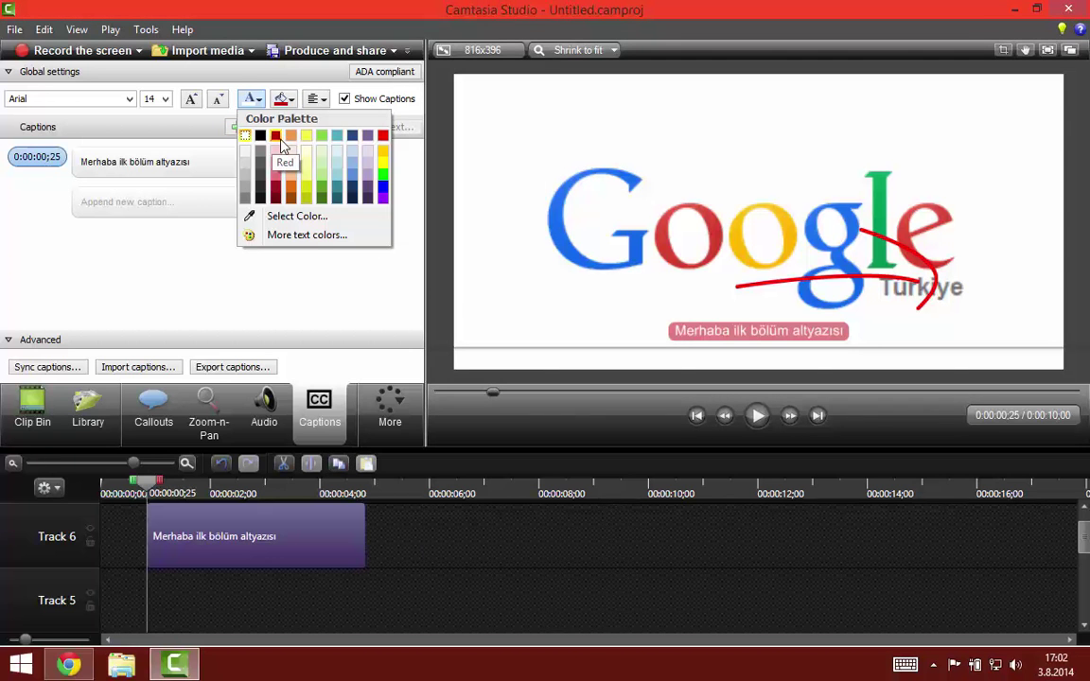
pyautogui.click(289, 100)
pyautogui.click(297, 136)
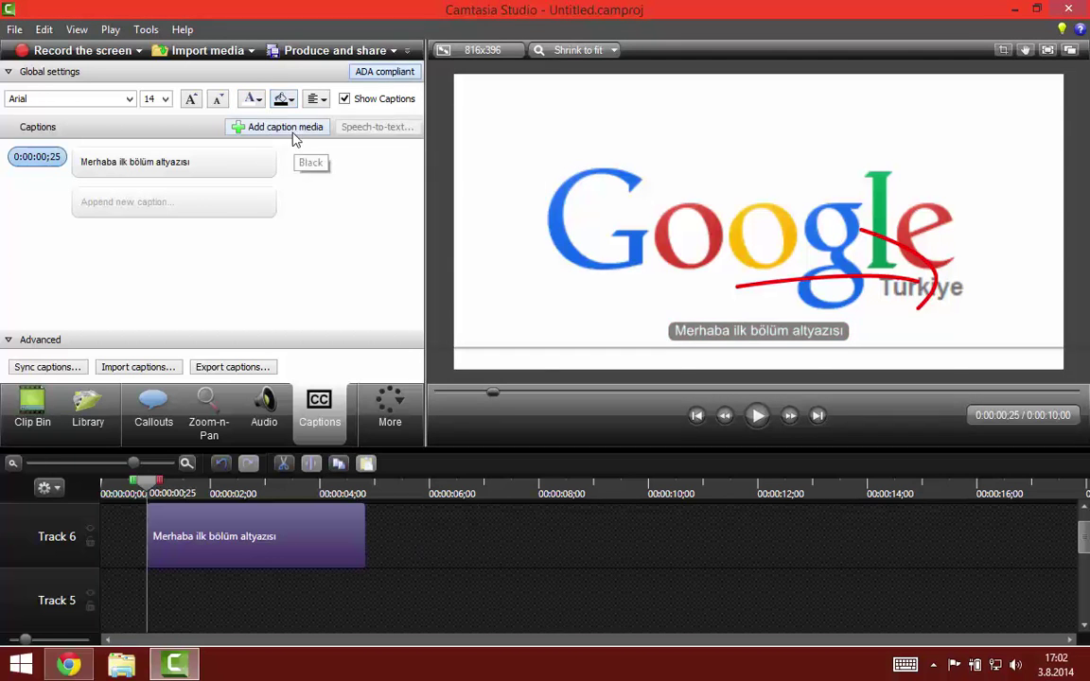
# Step: Set the caption text colour to red and the caption background colour to white
pyautogui.click(259, 99)
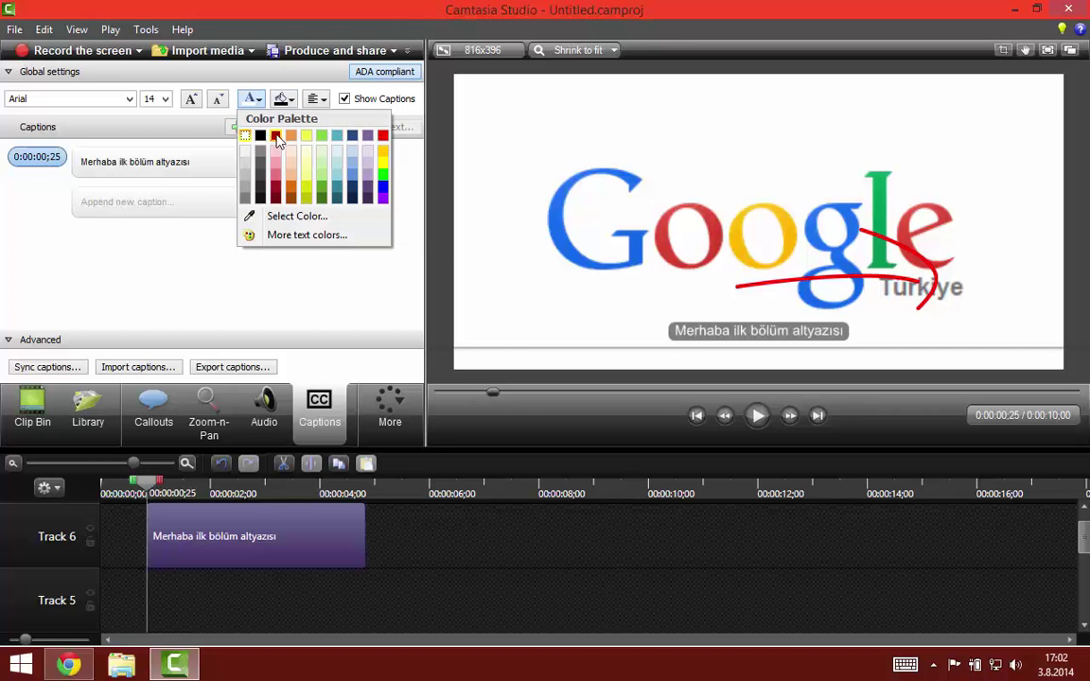
pyautogui.click(278, 140)
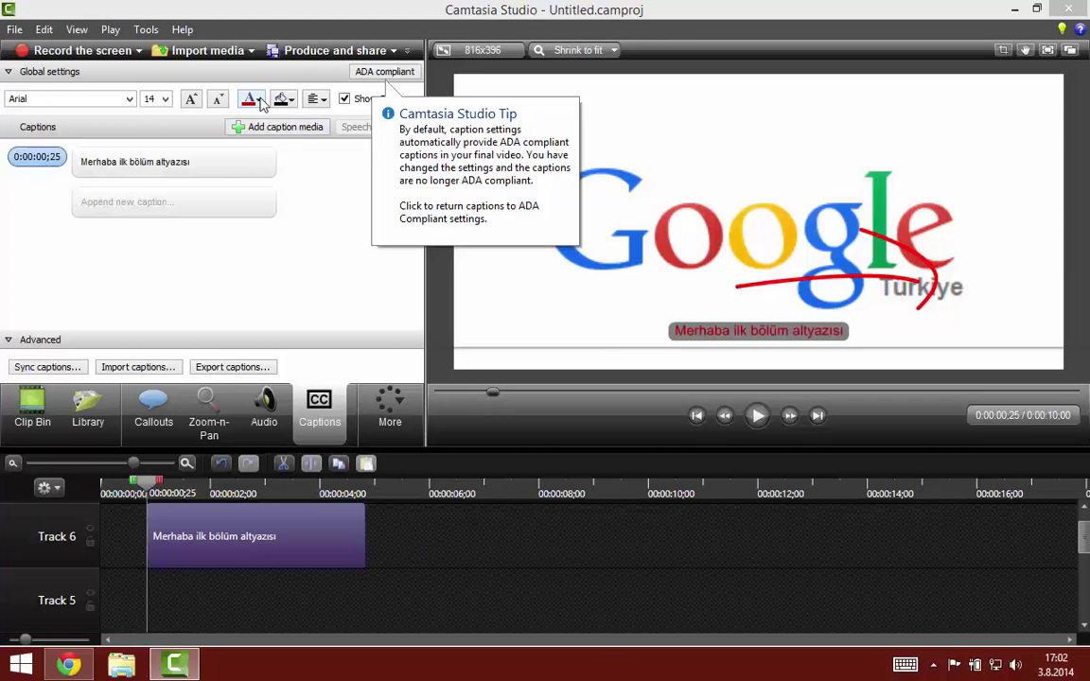
pyautogui.click(284, 101)
pyautogui.click(282, 136)
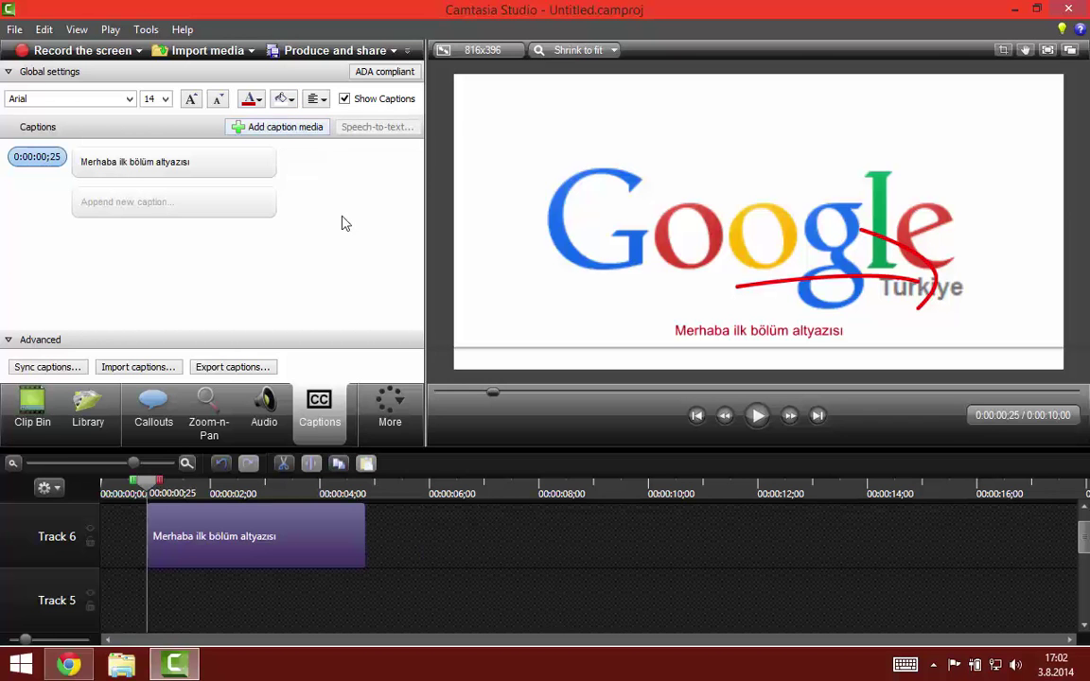
# Step: Set the caption font size to 16 and the alignment to Center
pyautogui.click(165, 98)
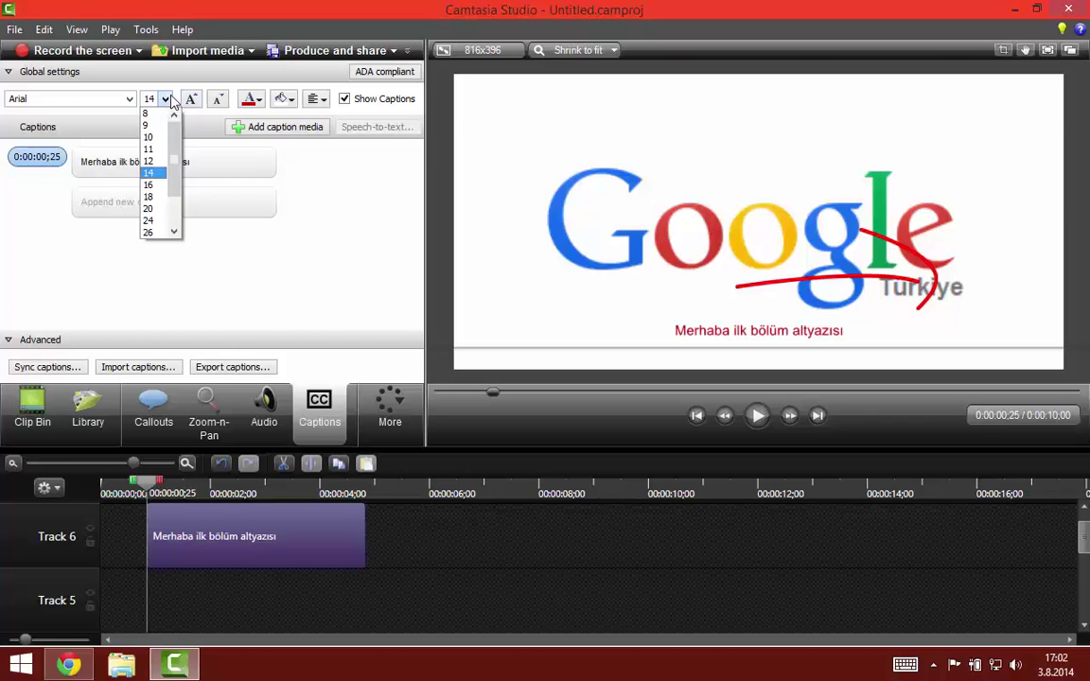
pyautogui.click(151, 184)
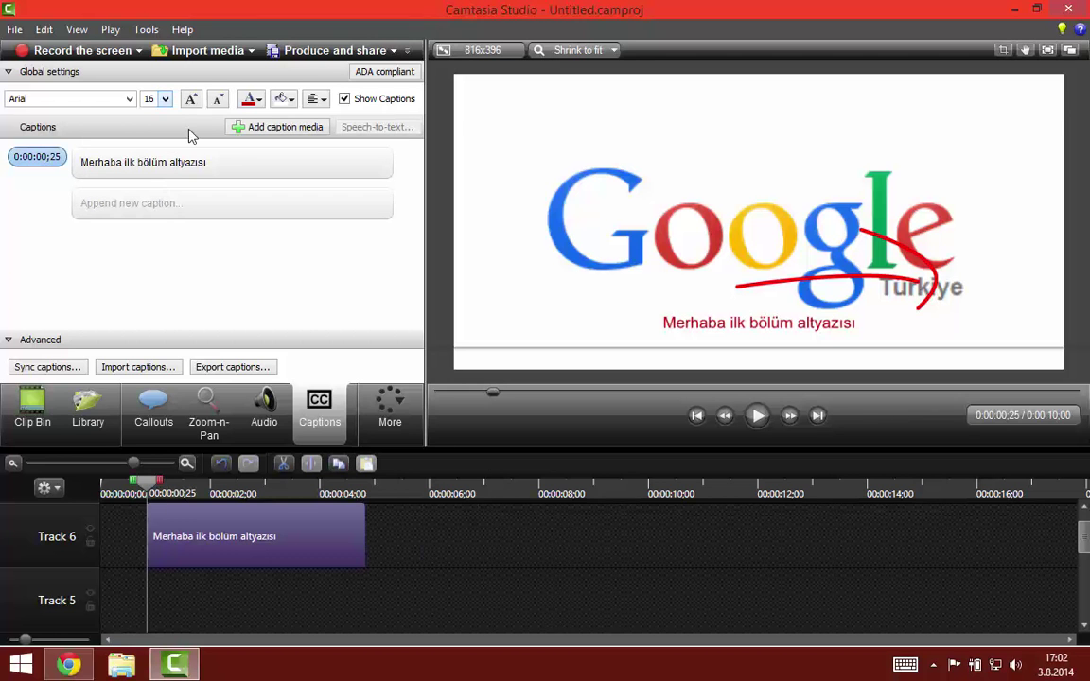
pyautogui.click(191, 100)
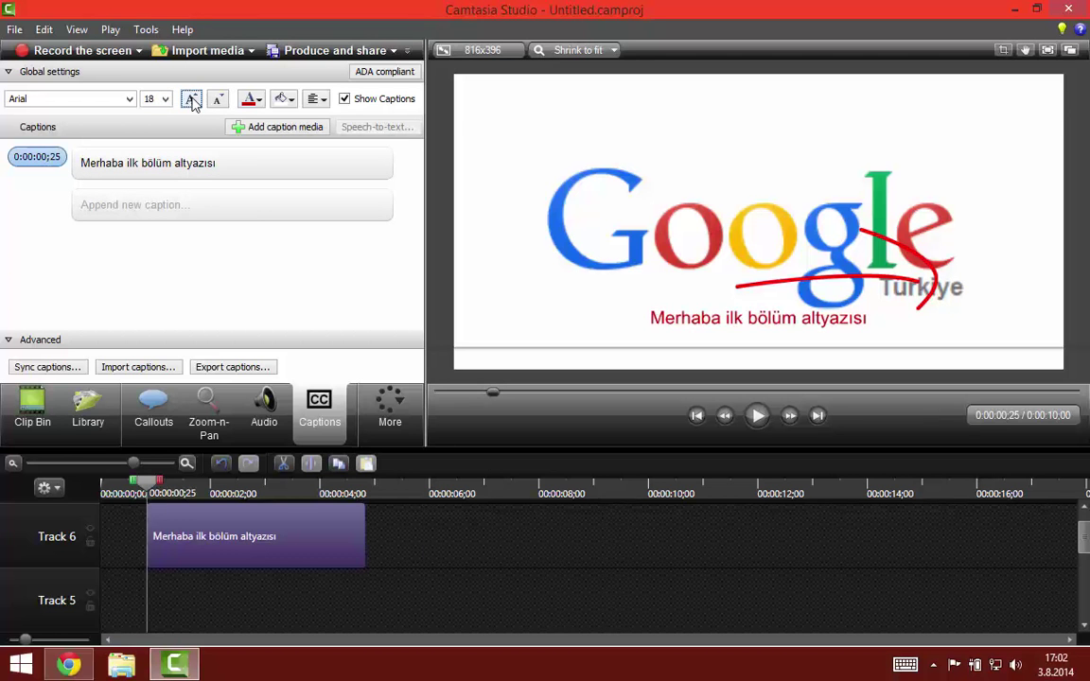
pyautogui.click(215, 102)
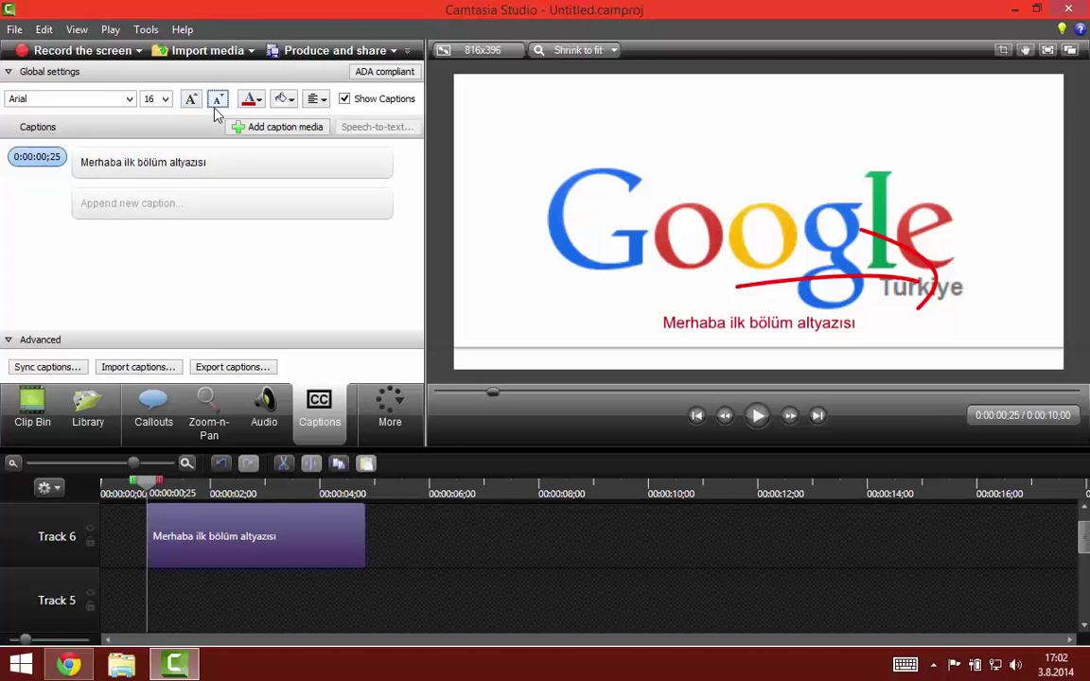
pyautogui.click(315, 98)
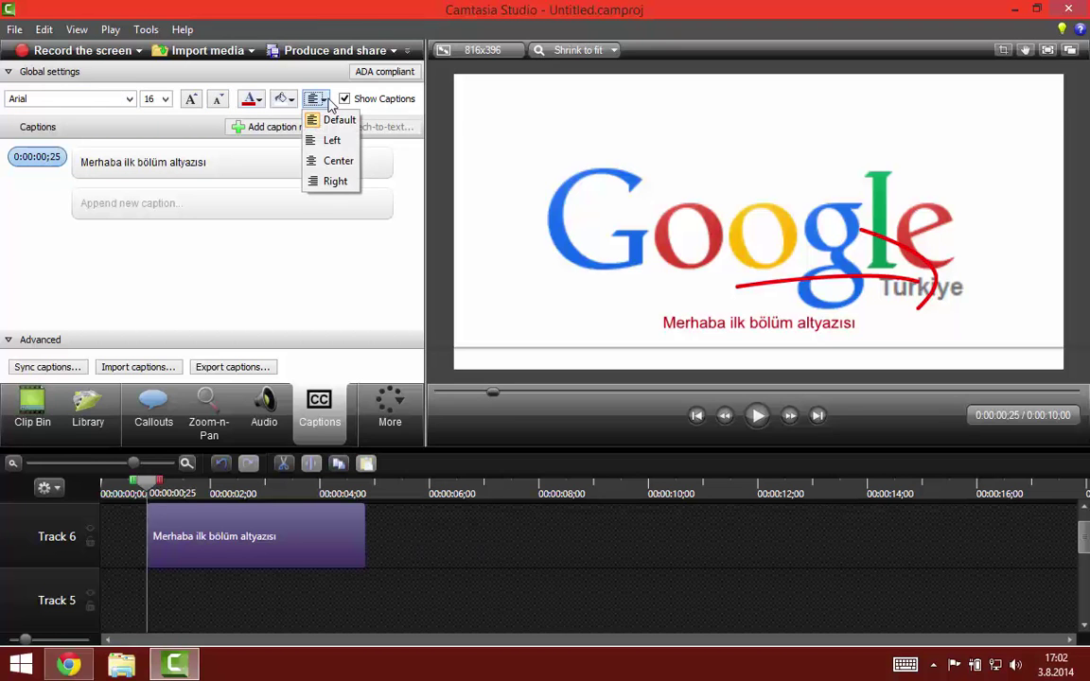
pyautogui.click(333, 161)
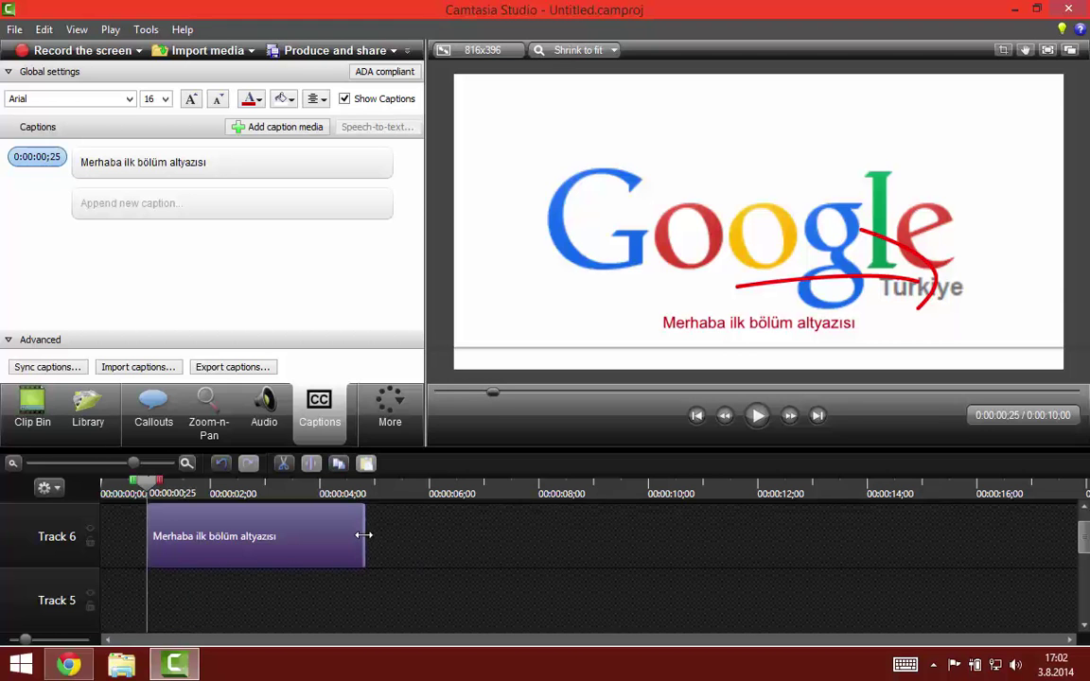
# Step: Shorten the first caption on the timeline to end at about 0:00:04;11 and move the playhead to its end
pyautogui.moveTo(365, 537); pyautogui.dragTo(340, 527)
pyautogui.click(304, 519)
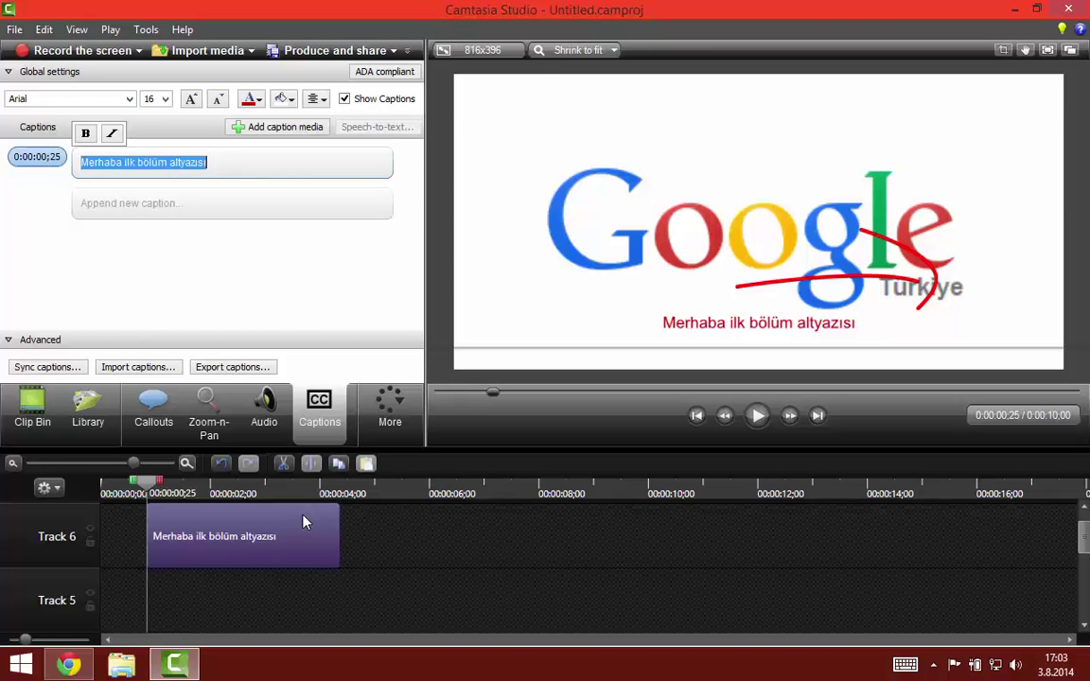
pyautogui.moveTo(151, 486); pyautogui.dragTo(342, 486)
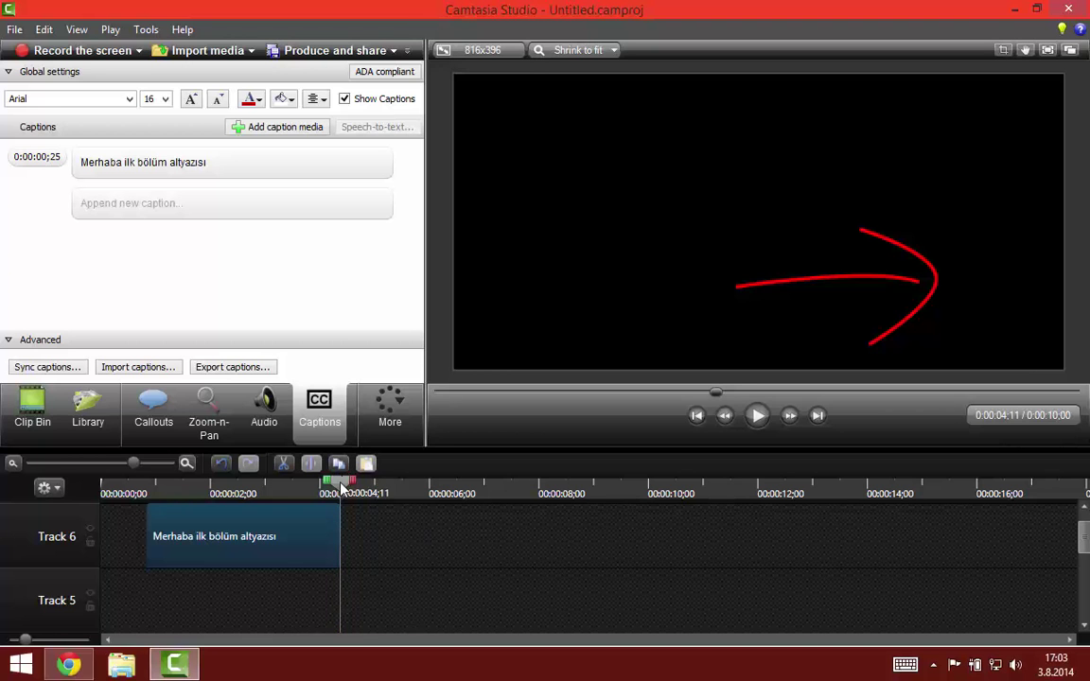
# Step: Add a second caption at 0:00:04;26 reading "Bu ikinci alan" with the word "ikinci" in bold
pyautogui.moveTo(342, 486); pyautogui.dragTo(377, 486)
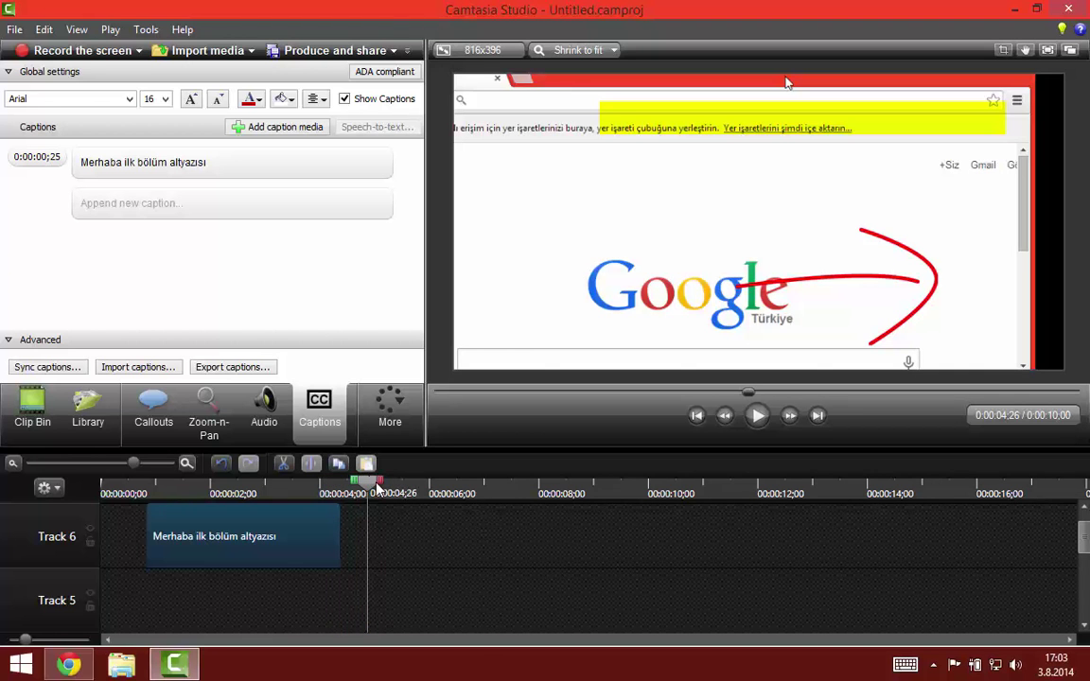
pyautogui.click(260, 128)
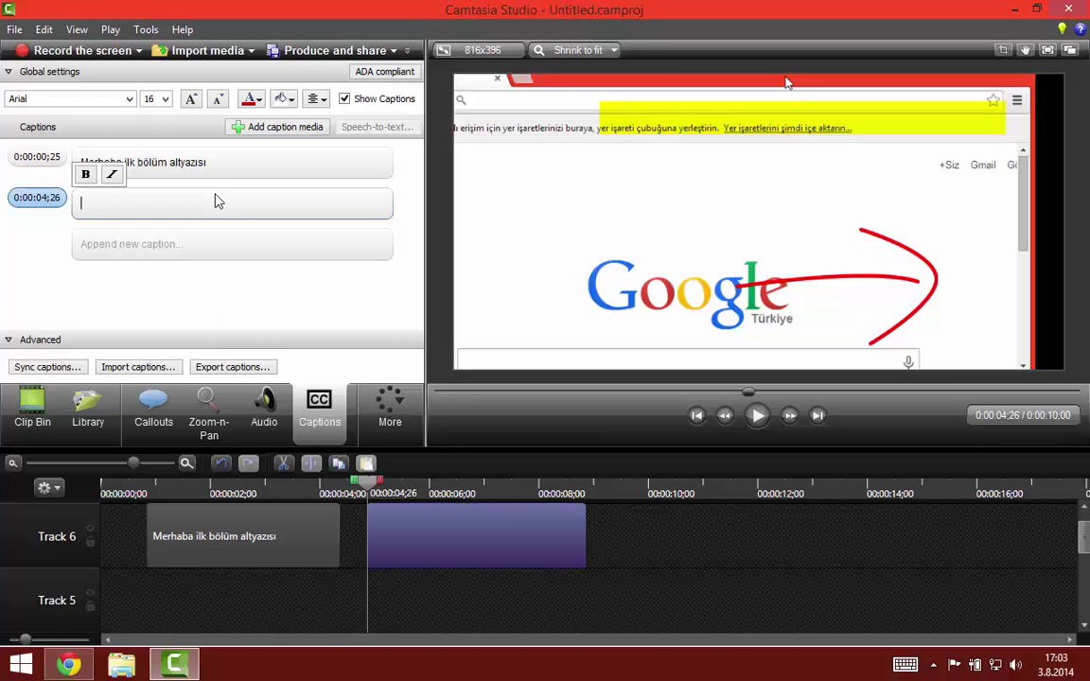
pyautogui.write('Bu ikinci alan')
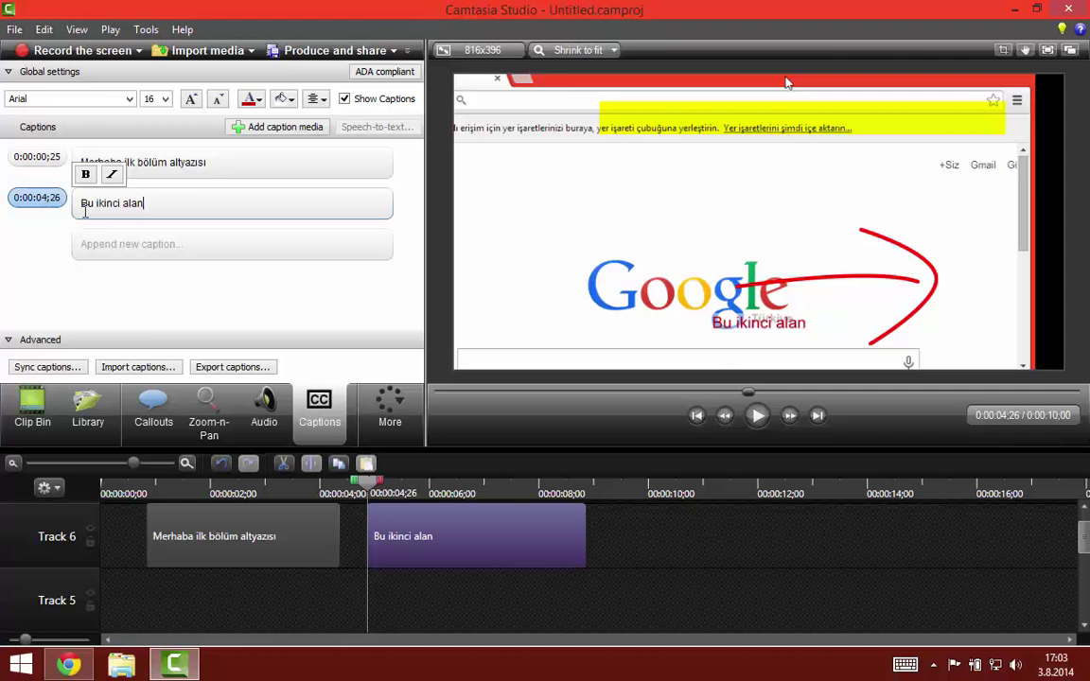
pyautogui.moveTo(95, 204); pyautogui.dragTo(121, 205)
pyautogui.click(86, 176)
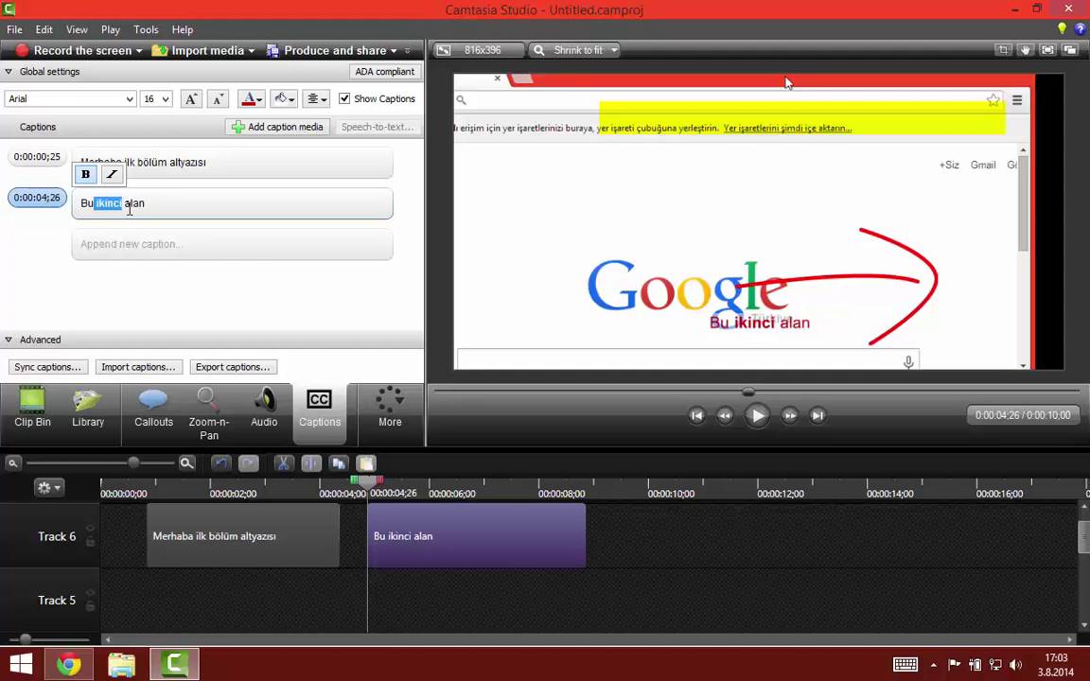
# Step: Add a third caption at 0:00:10;00 reading "Bu alanda son olarak kullanılacak alandır."
pyautogui.moveTo(363, 482); pyautogui.dragTo(648, 483)
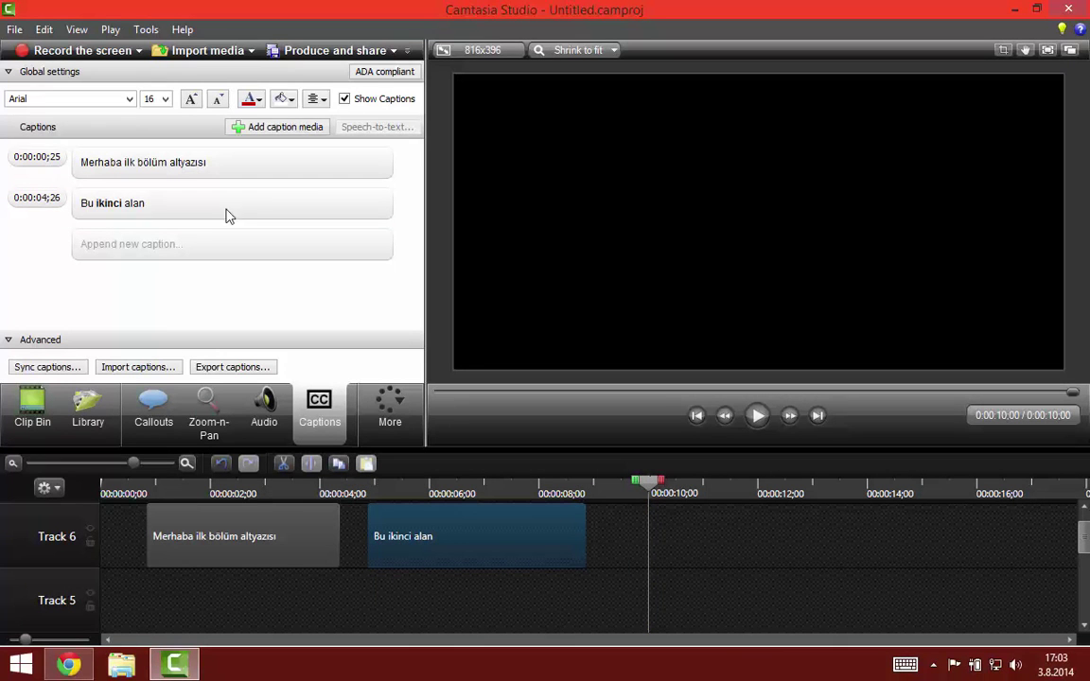
pyautogui.click(257, 130)
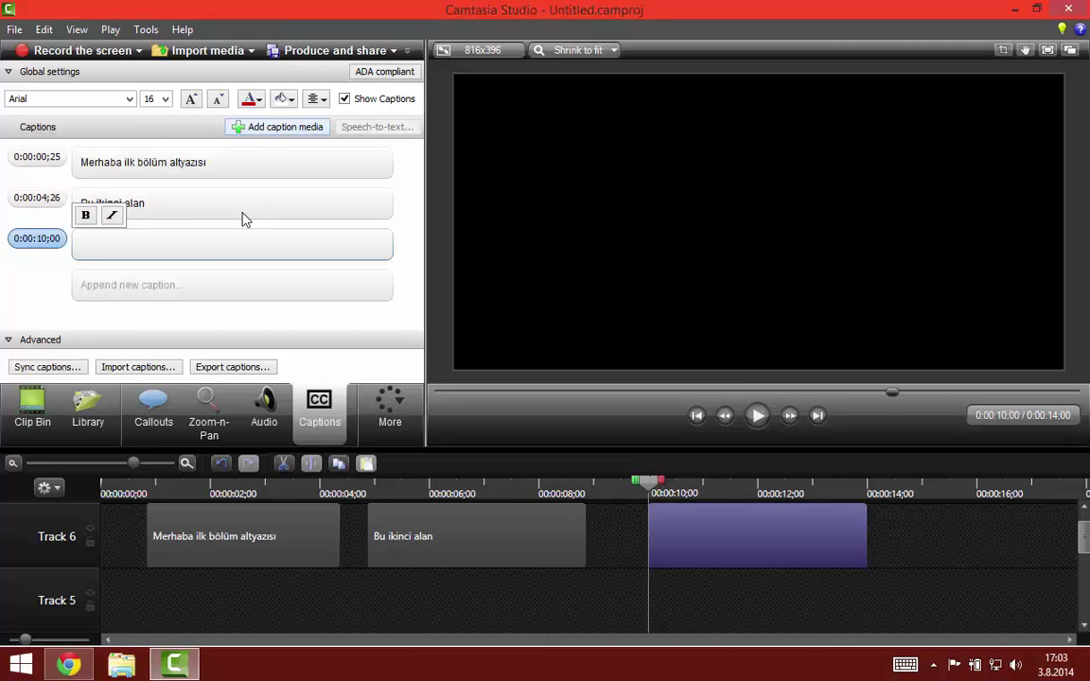
pyautogui.write('Bu alanda son ')
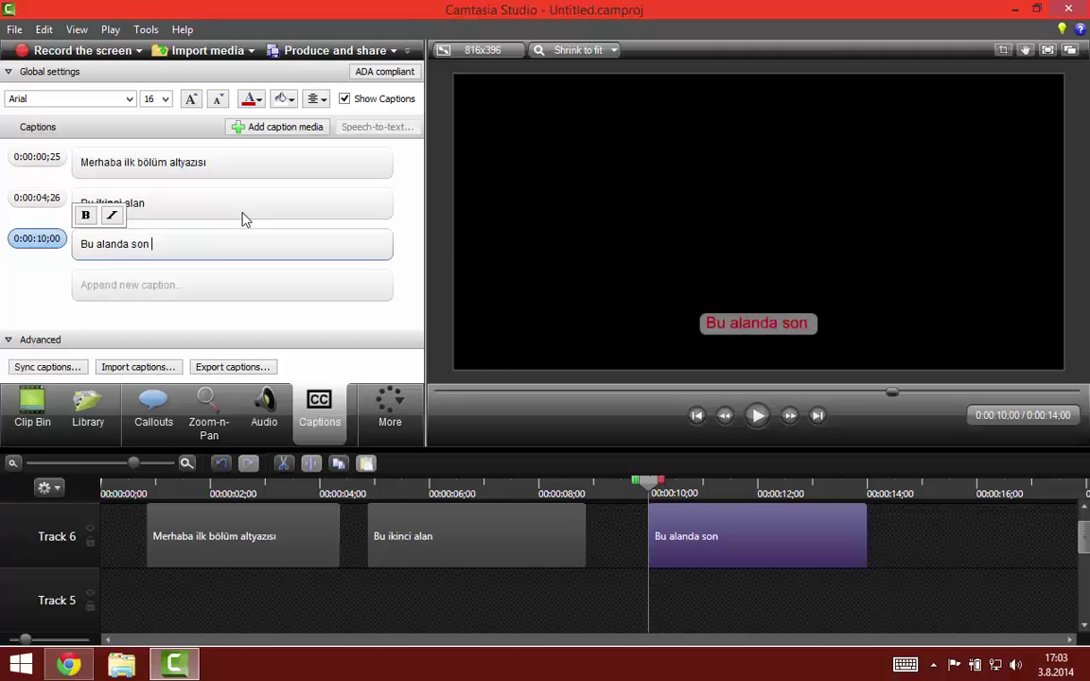
pyautogui.write('olarak ku')
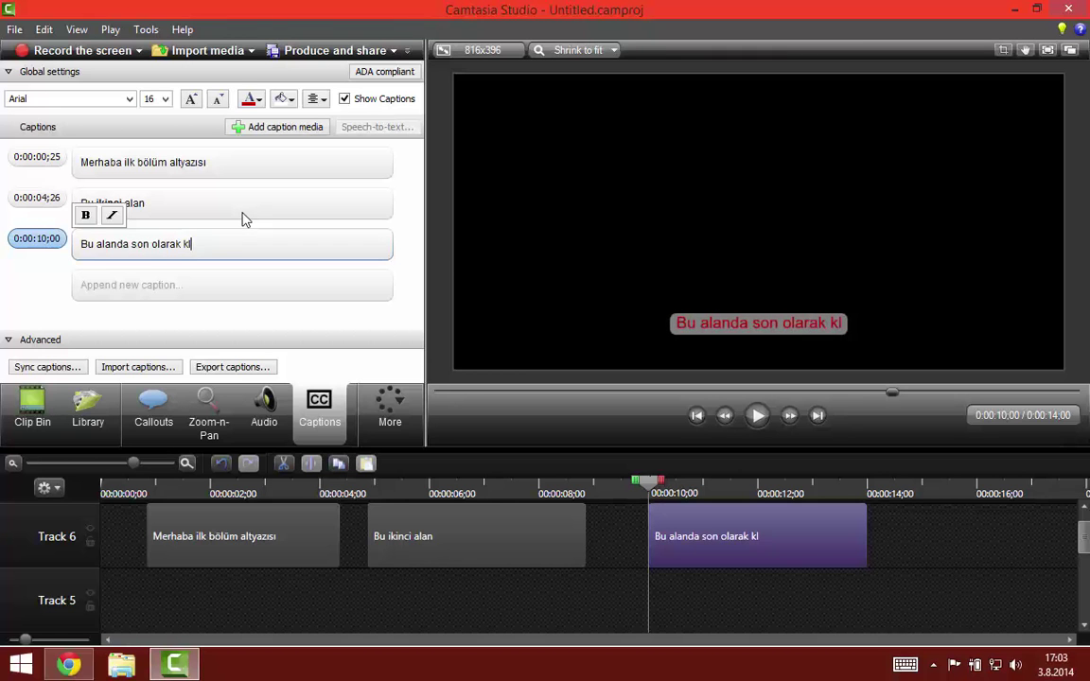
pyautogui.write('llanılacak a')
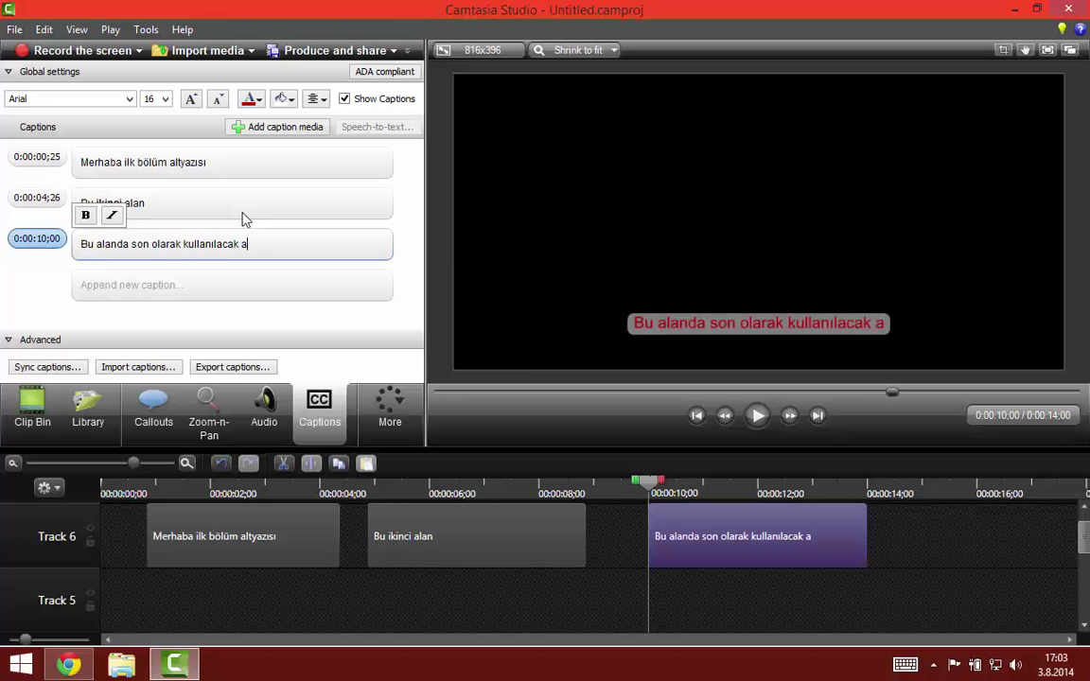
pyautogui.write('landır.')
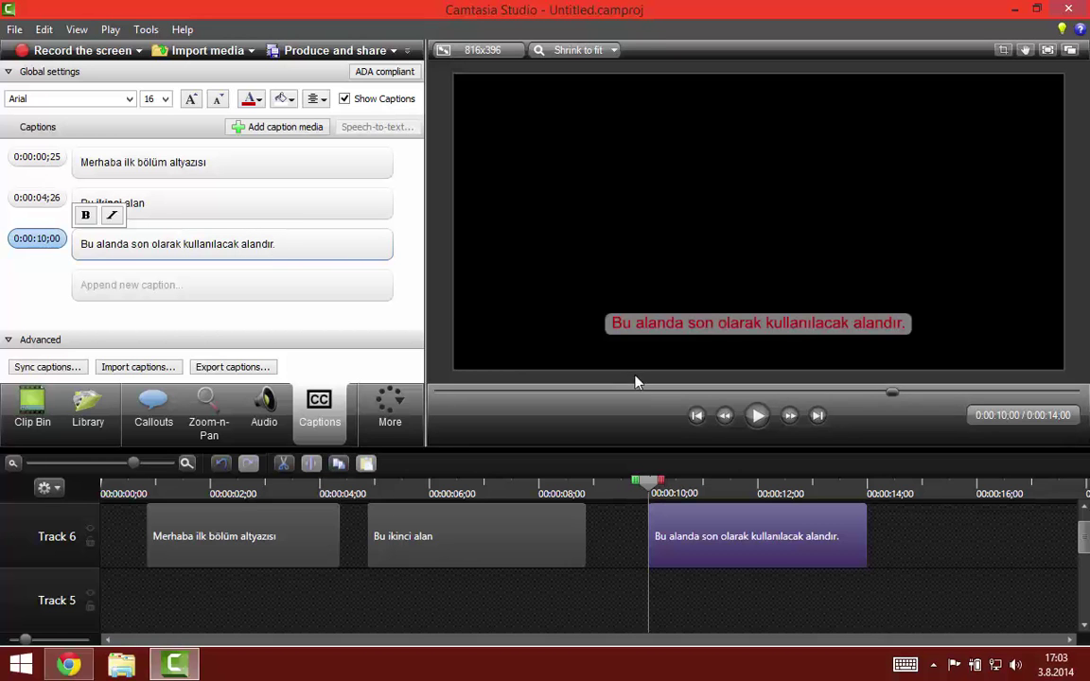
# Step: Play the project from the beginning to preview all three captions, pausing during the last one
pyautogui.click(656, 486)
pyautogui.click(131, 498)
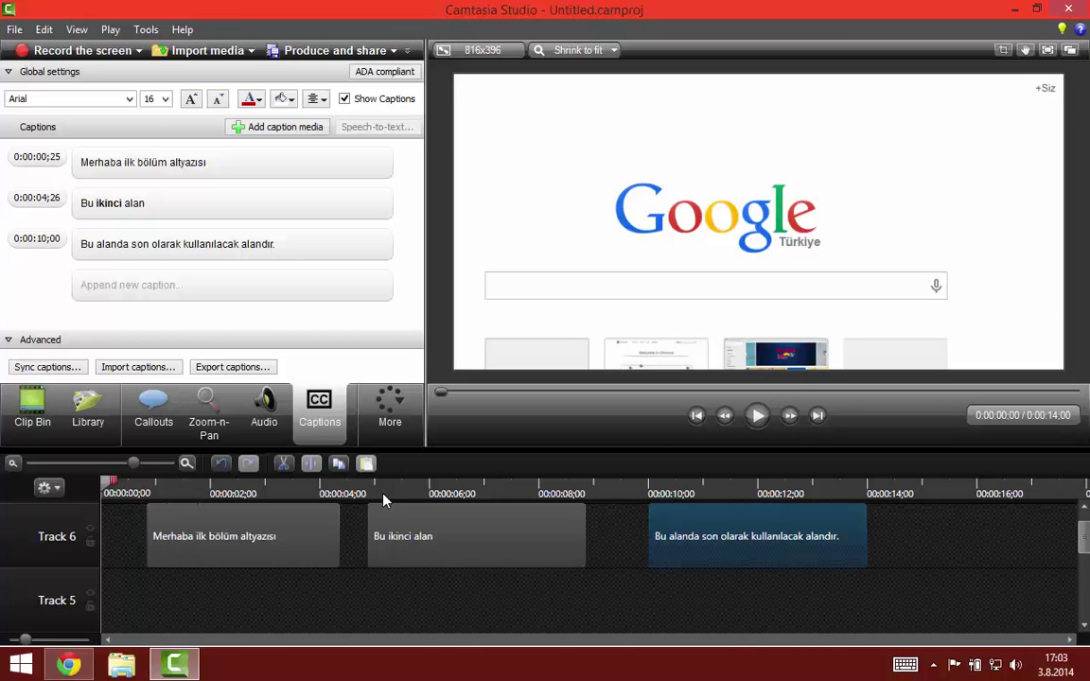
pyautogui.click(760, 417)
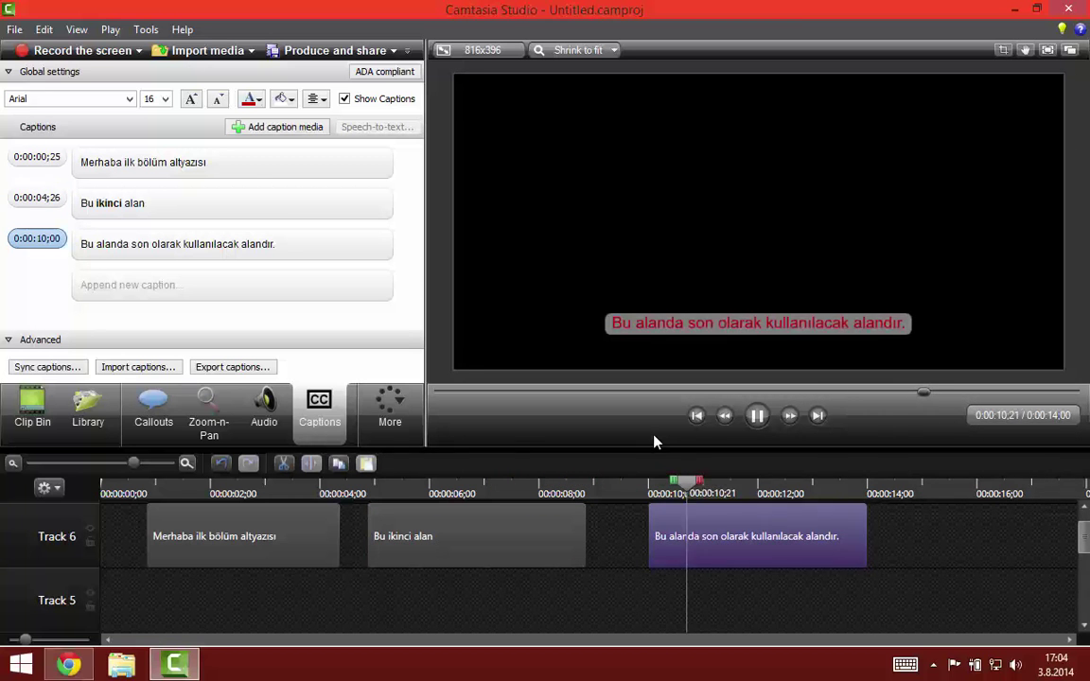
pyautogui.click(757, 415)
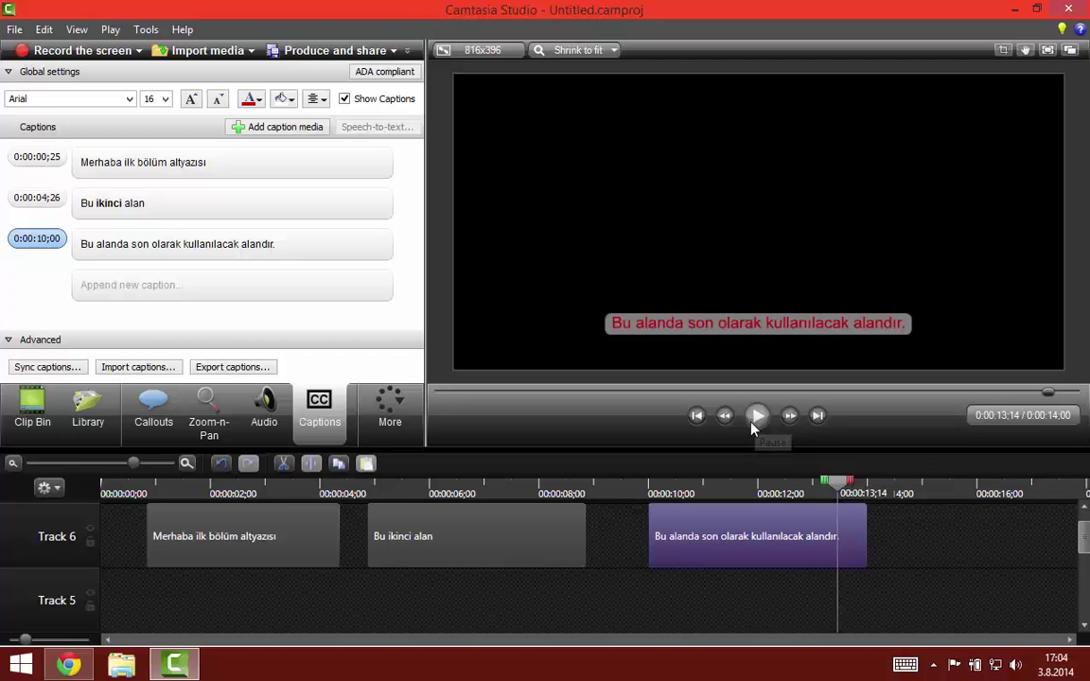
# Step: Export the captions to the desktop (Masaüstü) as a SubRip (*.srt) file named "test"
pyautogui.click(228, 368)
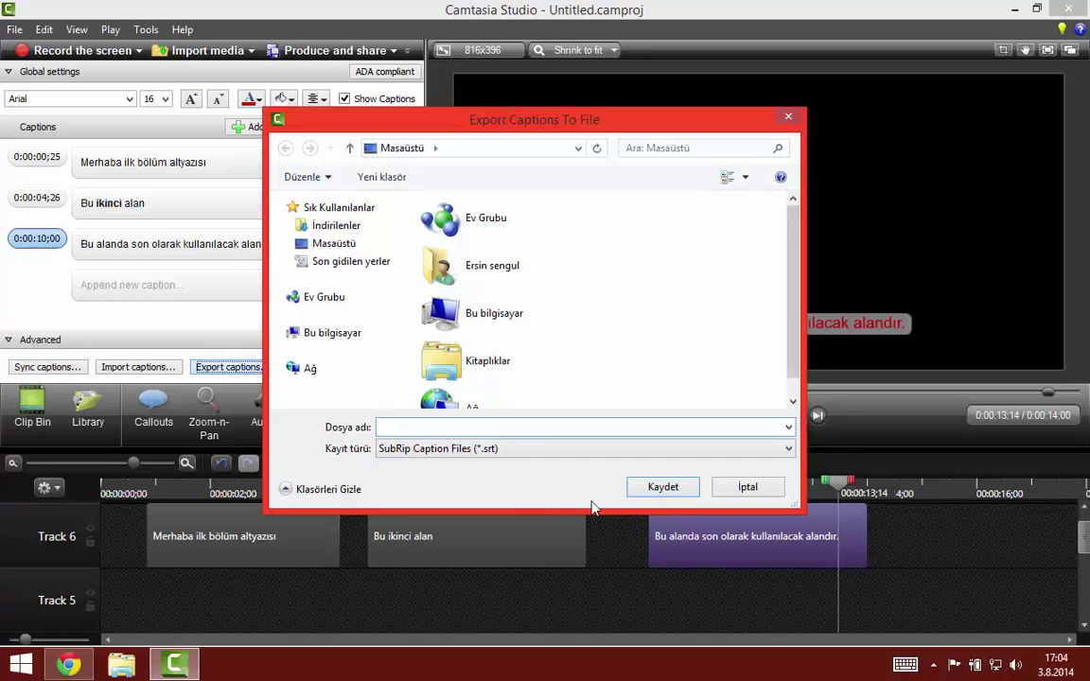
pyautogui.click(499, 450)
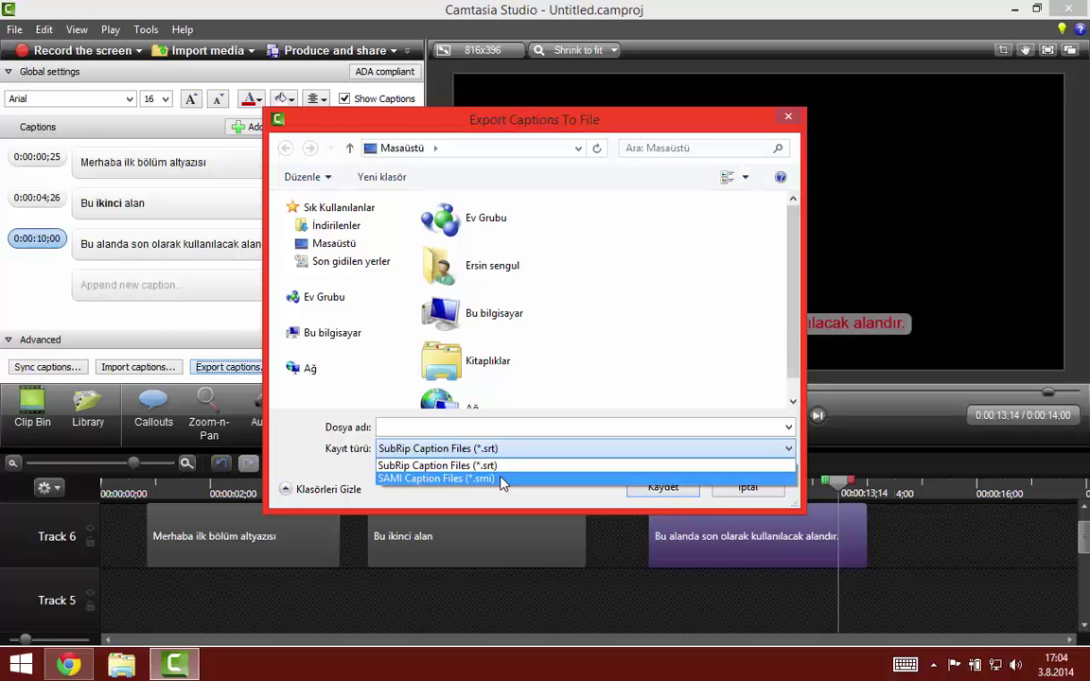
pyautogui.click(503, 469)
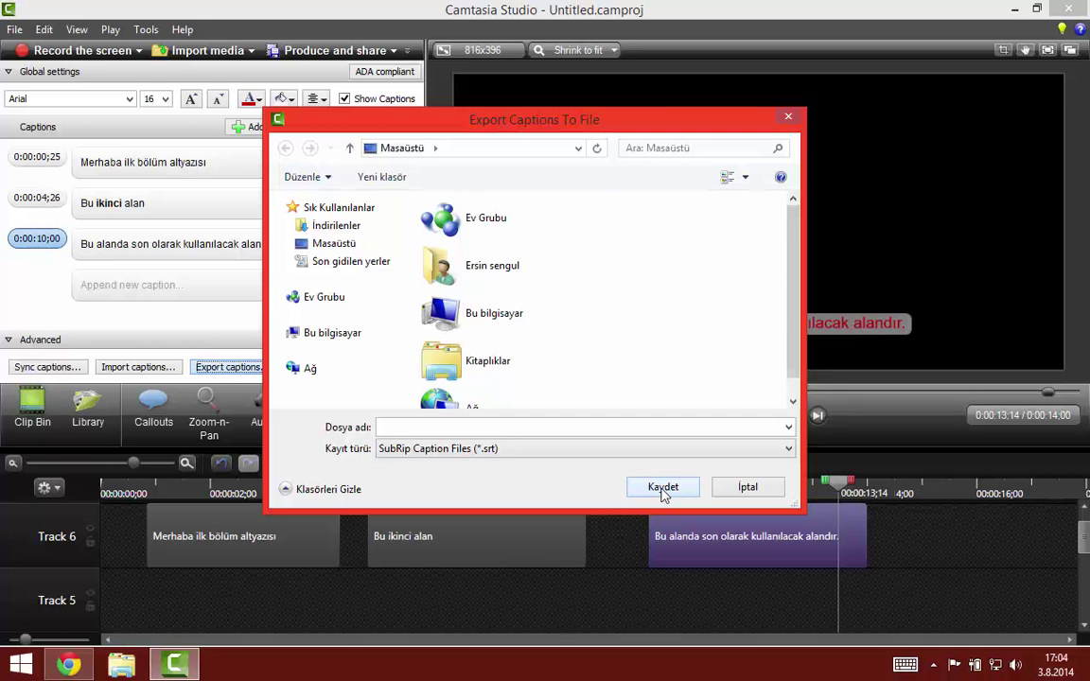
pyautogui.click(623, 427)
pyautogui.write('test')
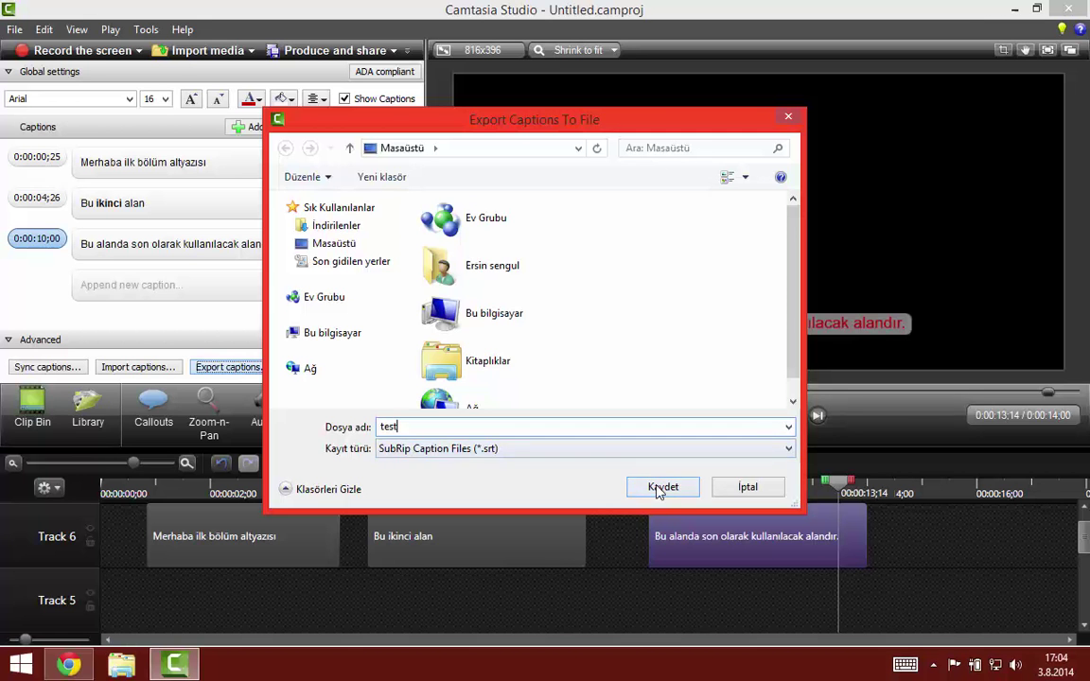
pyautogui.click(661, 486)
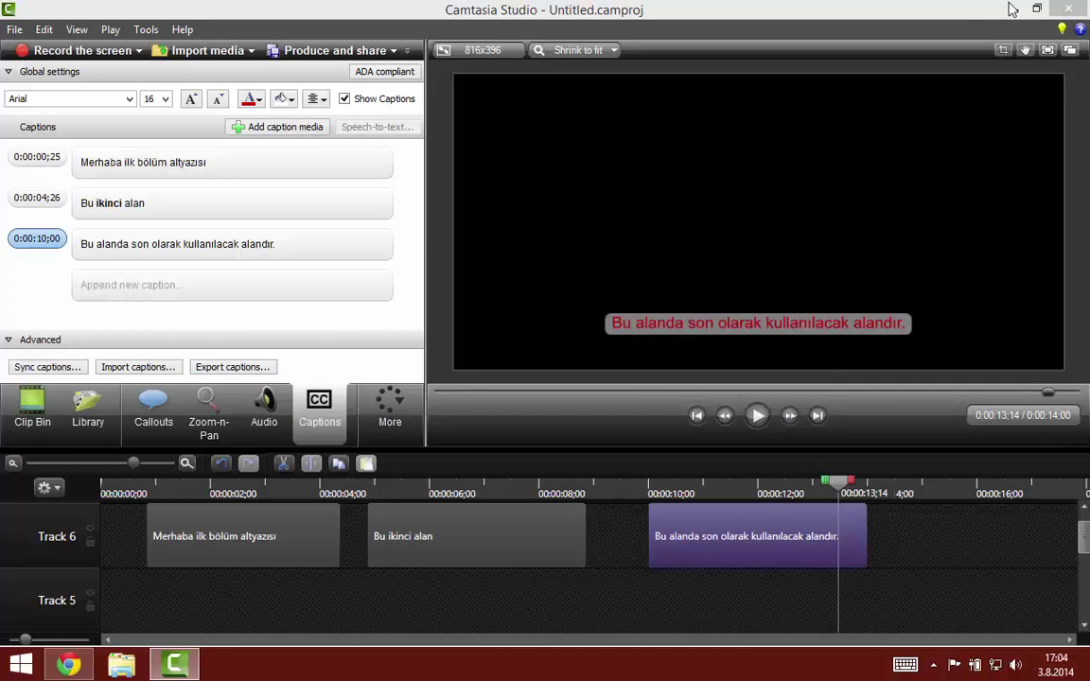
# Step: Minimize the editor and open the exported test.srt from the desktop in Notepad (Not Defteri)
pyautogui.click(1009, 9)
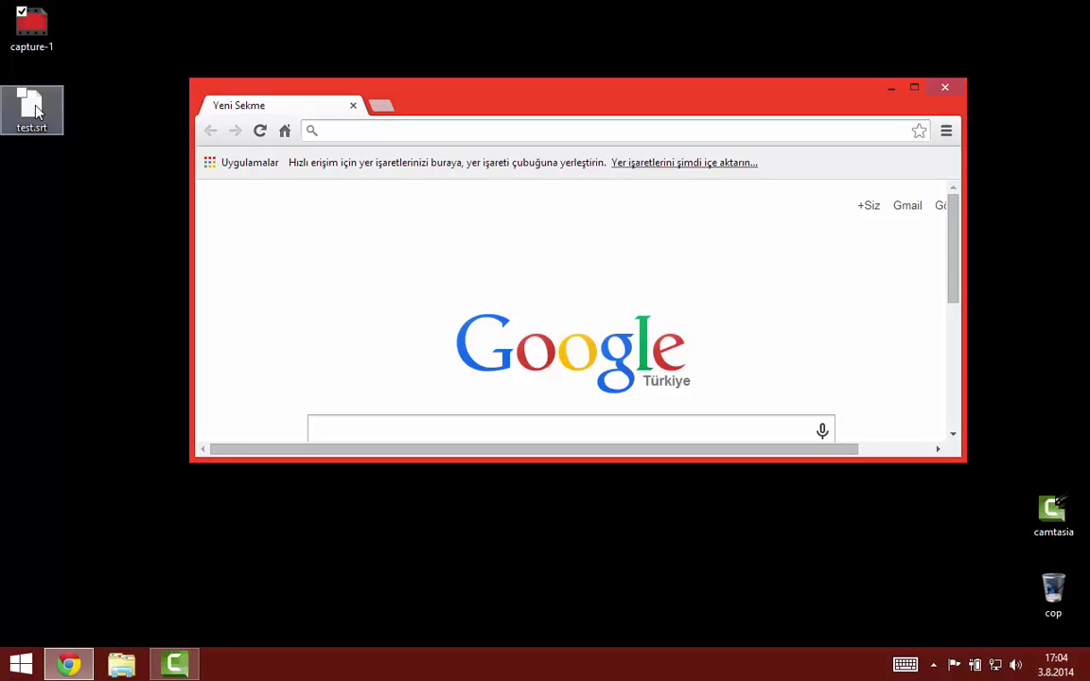
pyautogui.rightClick(35, 111)
pyautogui.click(65, 114)
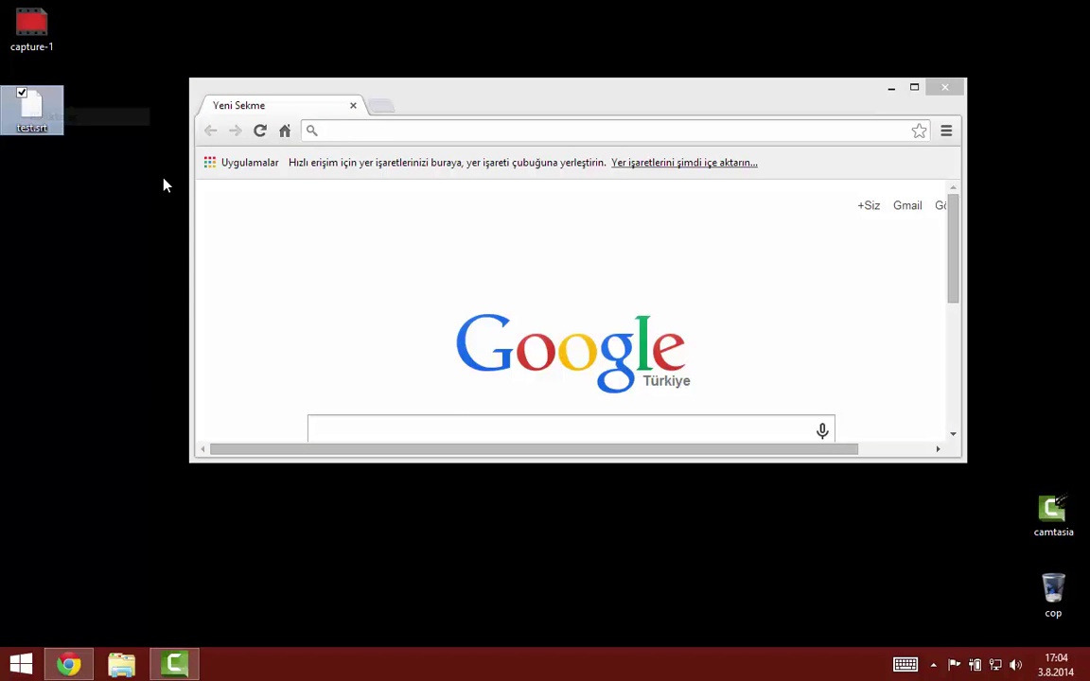
pyautogui.click(433, 309)
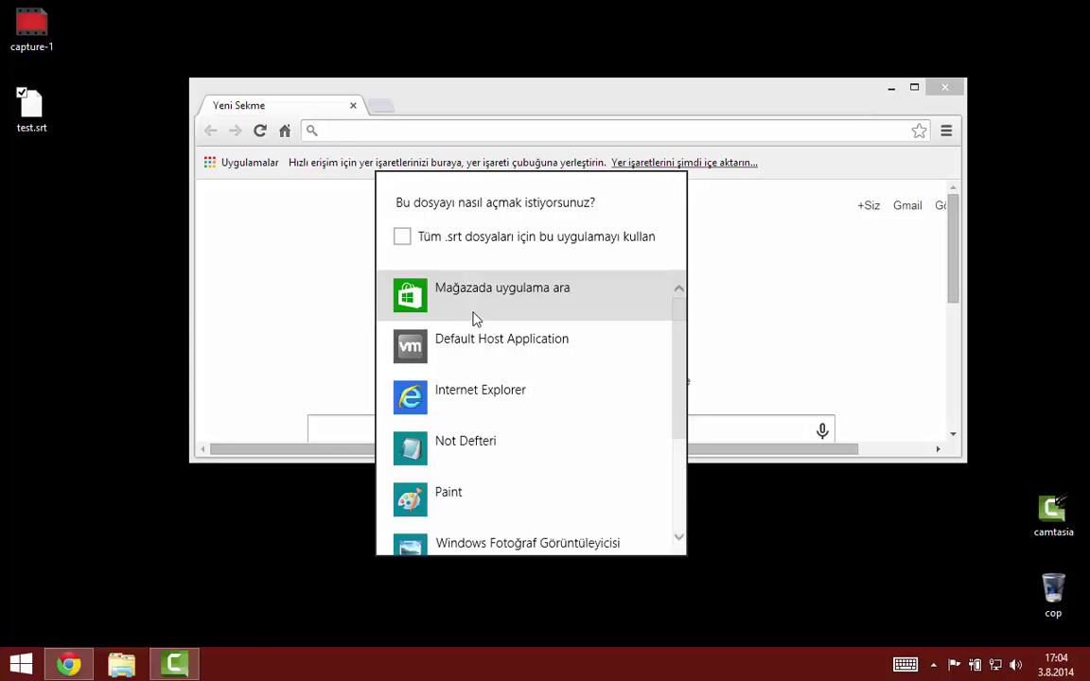
pyautogui.click(467, 437)
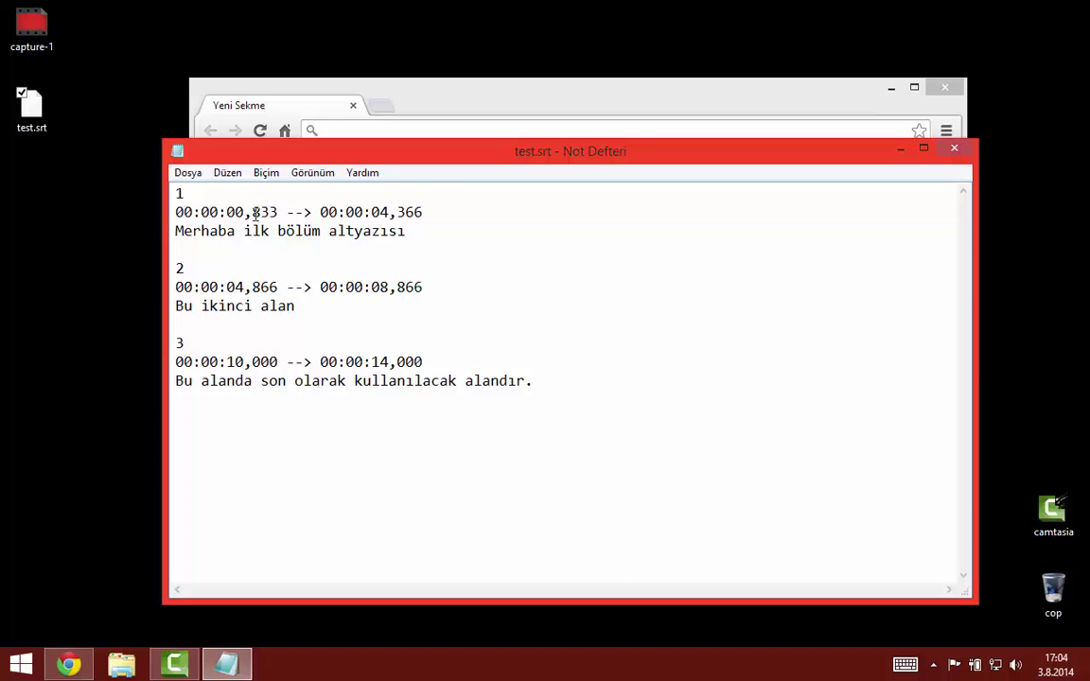
# Step: Examine the time range and text of each caption entry in test.srt, and close the file to return to Camtasia Studio
pyautogui.moveTo(269, 212); pyautogui.dragTo(289, 212)
pyautogui.click(350, 244)
pyautogui.moveTo(380, 212); pyautogui.dragTo(137, 230)
pyautogui.moveTo(219, 286); pyautogui.dragTo(363, 287)
pyautogui.moveTo(301, 306); pyautogui.dragTo(171, 306)
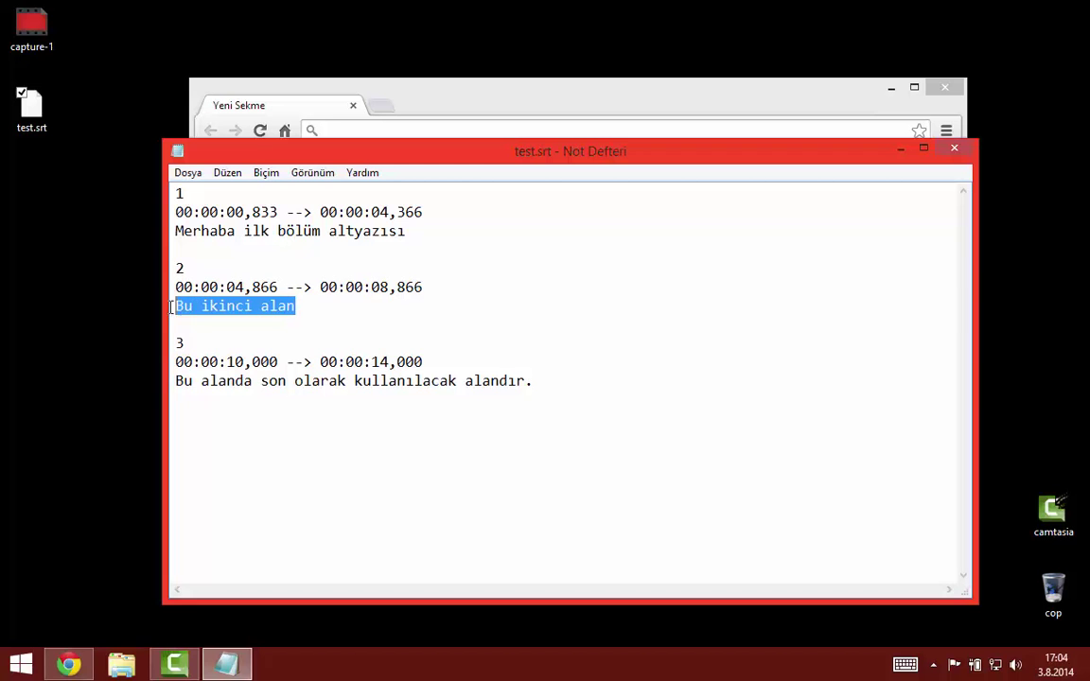
pyautogui.moveTo(200, 362); pyautogui.dragTo(337, 361)
pyautogui.click(360, 389)
pyautogui.moveTo(577, 390); pyautogui.dragTo(171, 193)
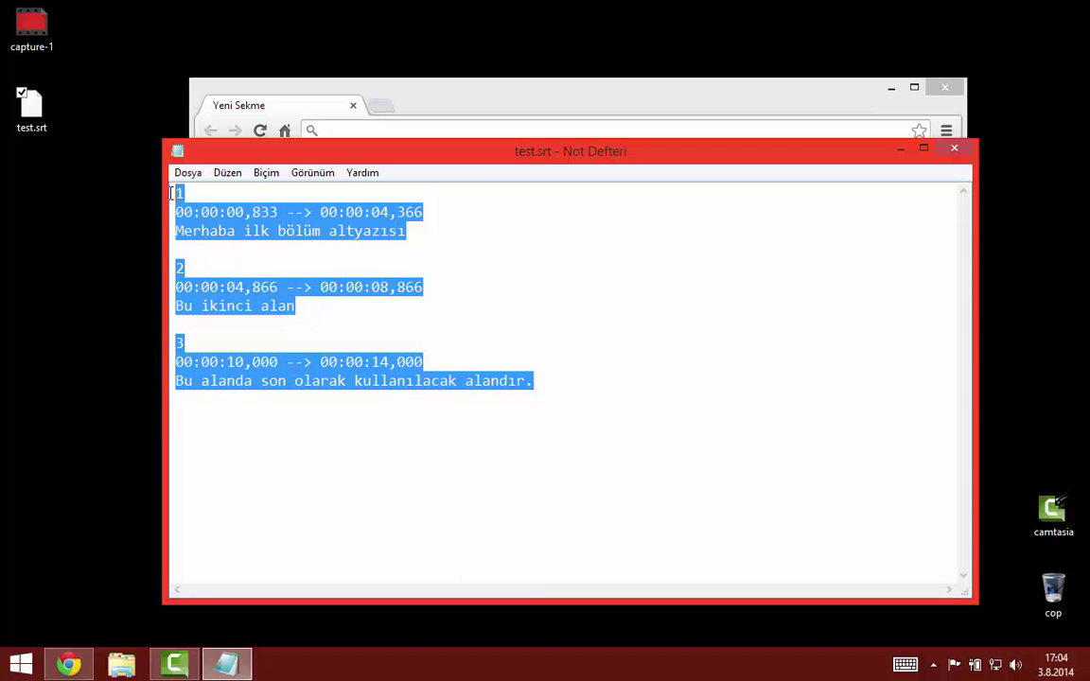
pyautogui.click(355, 255)
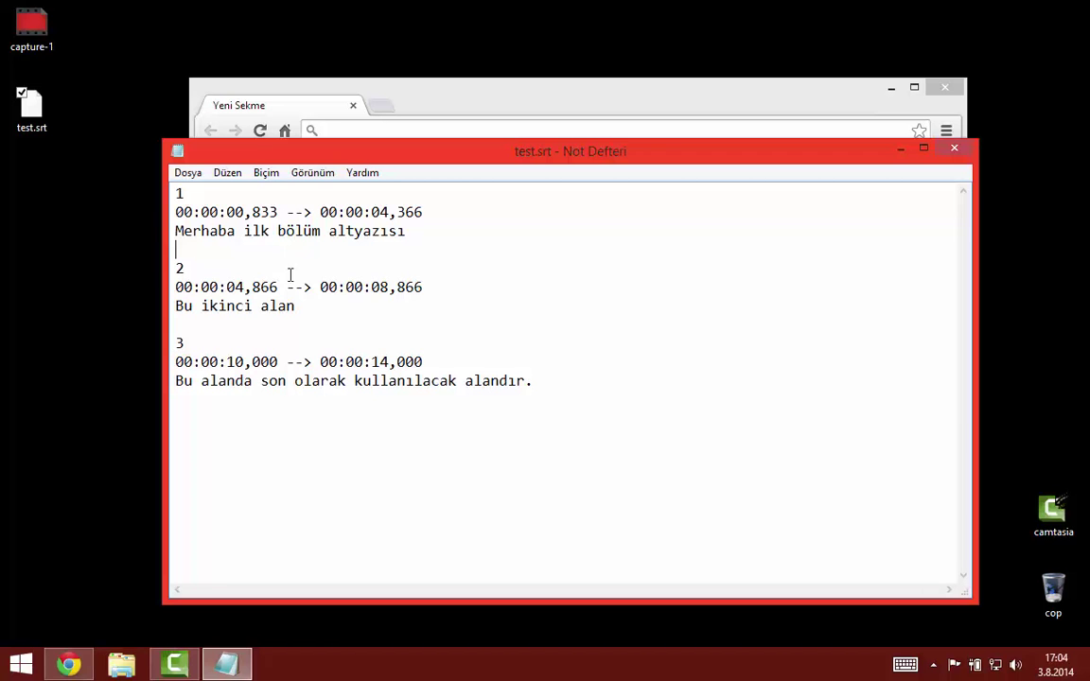
pyautogui.click(954, 151)
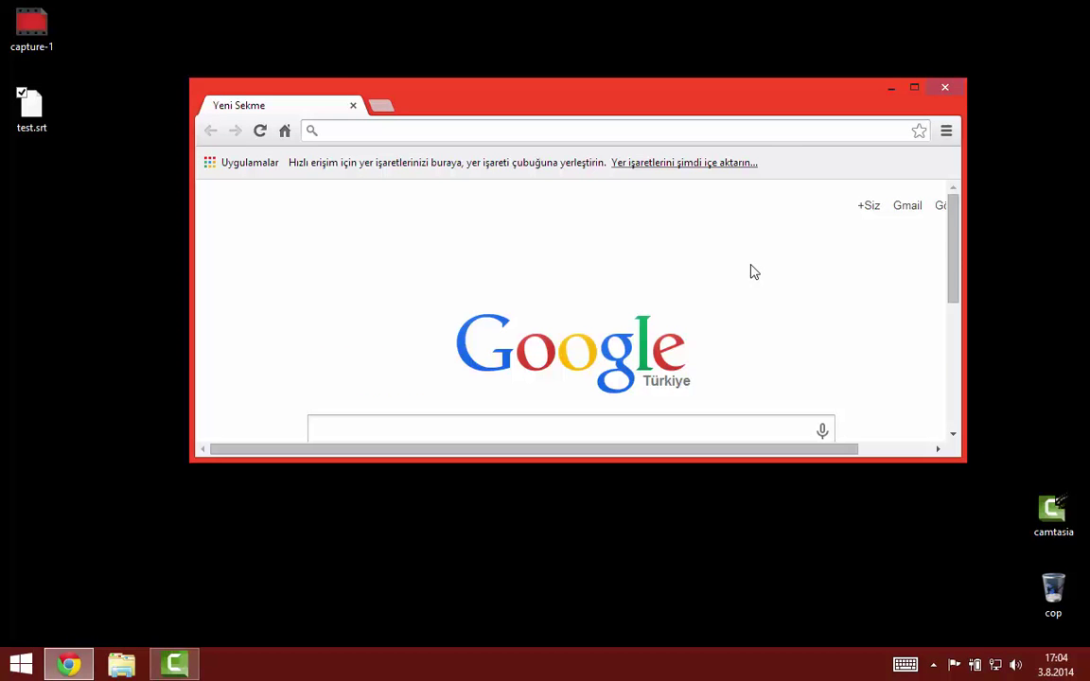
pyautogui.click(189, 666)
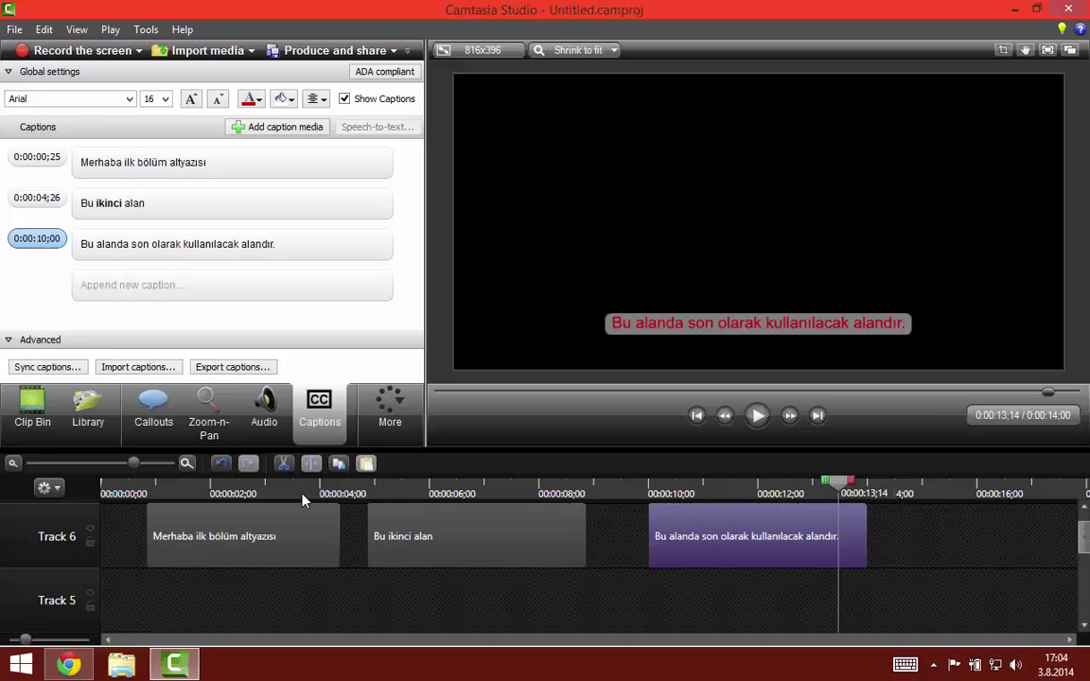